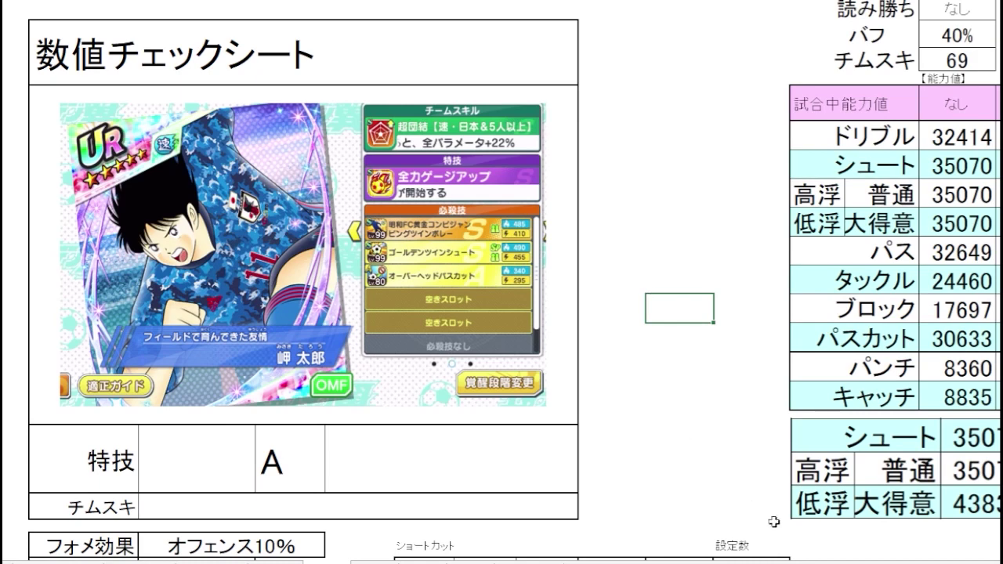
# - Review the シュート and 高浮 rows of the 試合中能力値 table, including ホットライン10%, 技威力, 必殺技 and 合計威力
pyautogui.hscroll(3, 502, 282)
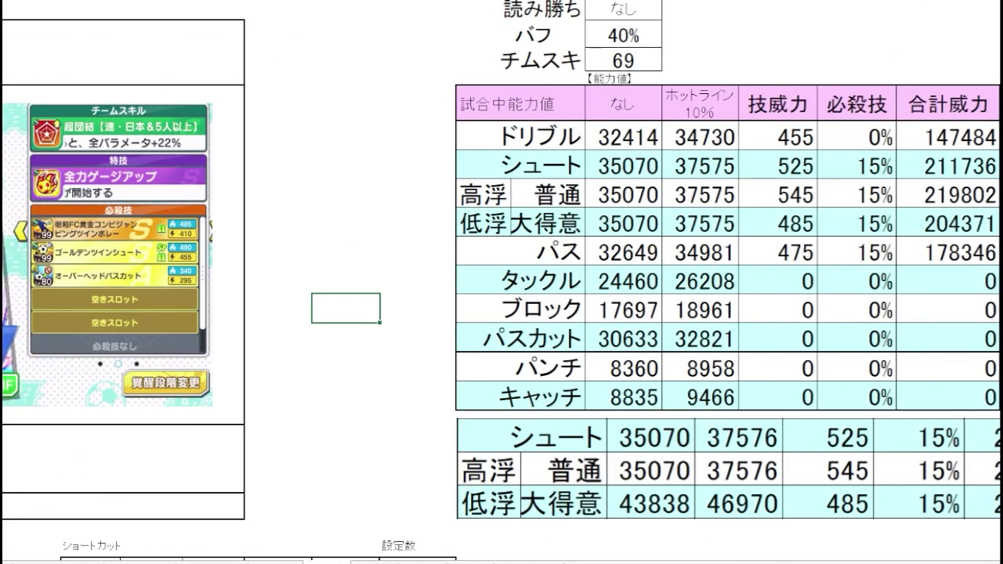
pyautogui.hscroll(5, 501, 282)
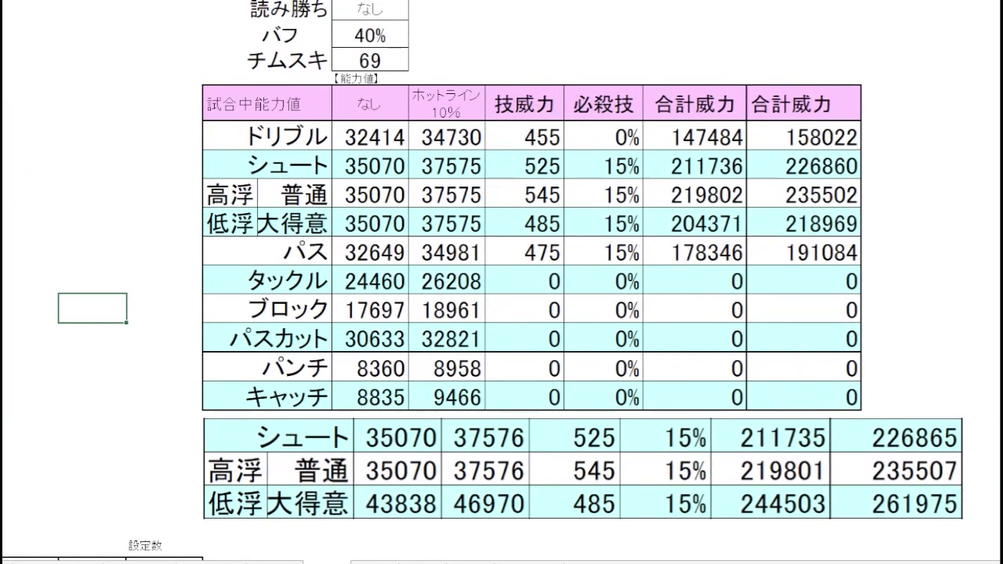
pyautogui.click(898, 143)
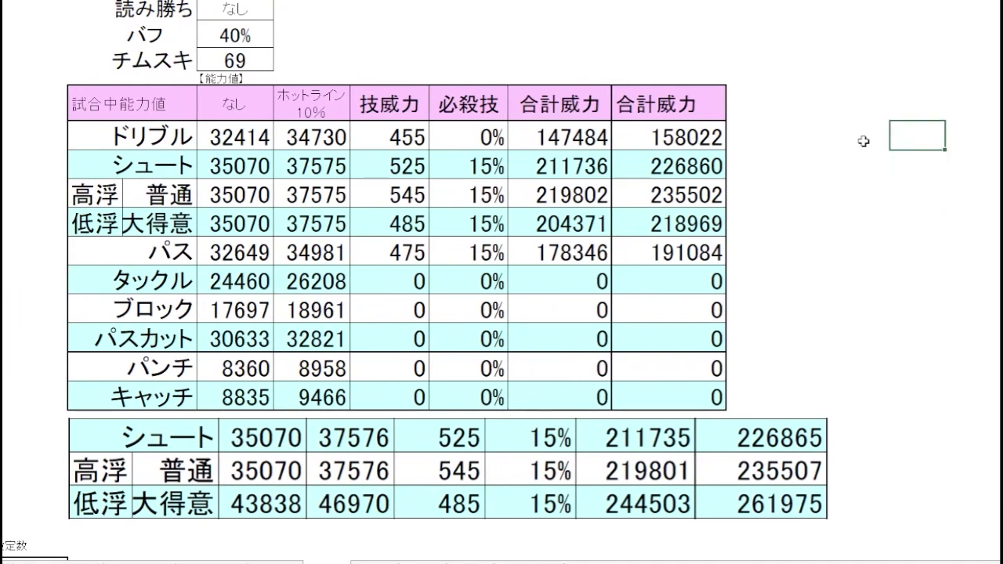
pyautogui.click(333, 169)
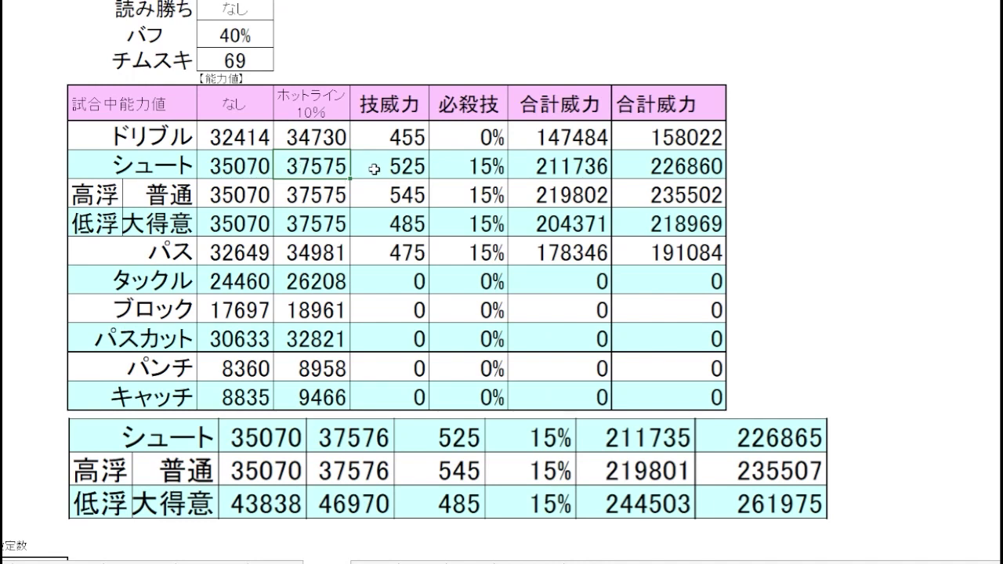
pyautogui.click(478, 167)
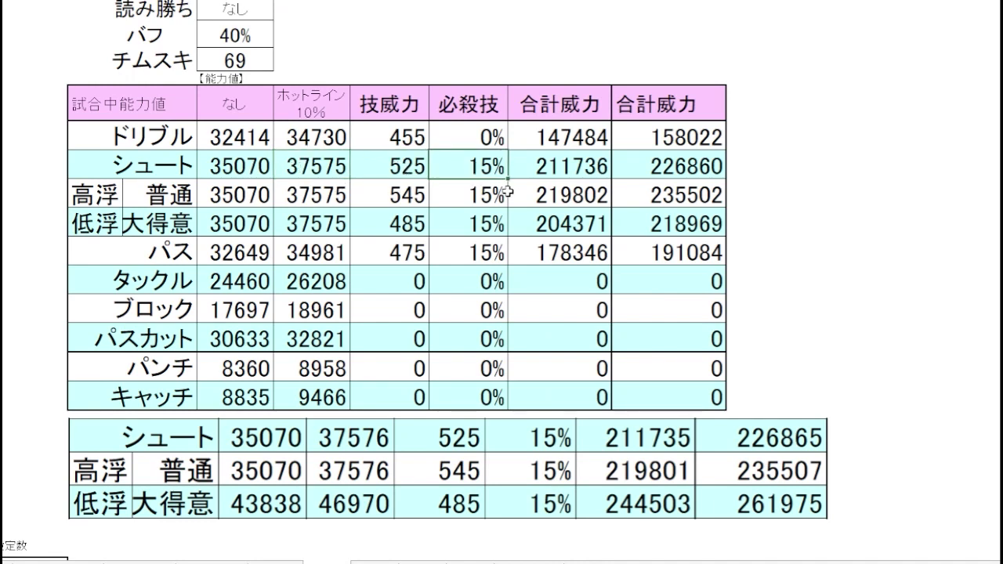
pyautogui.click(660, 170)
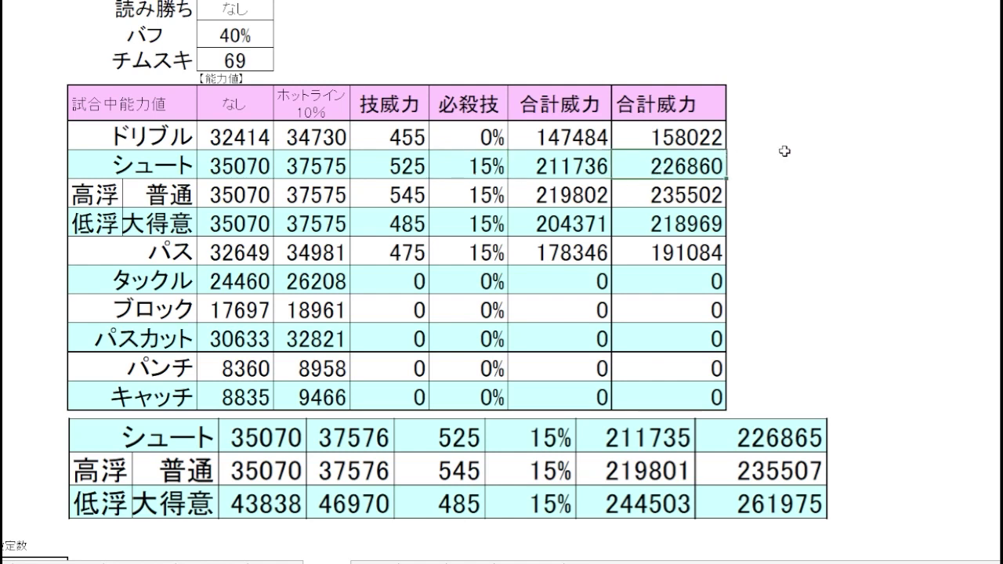
pyautogui.click(406, 201)
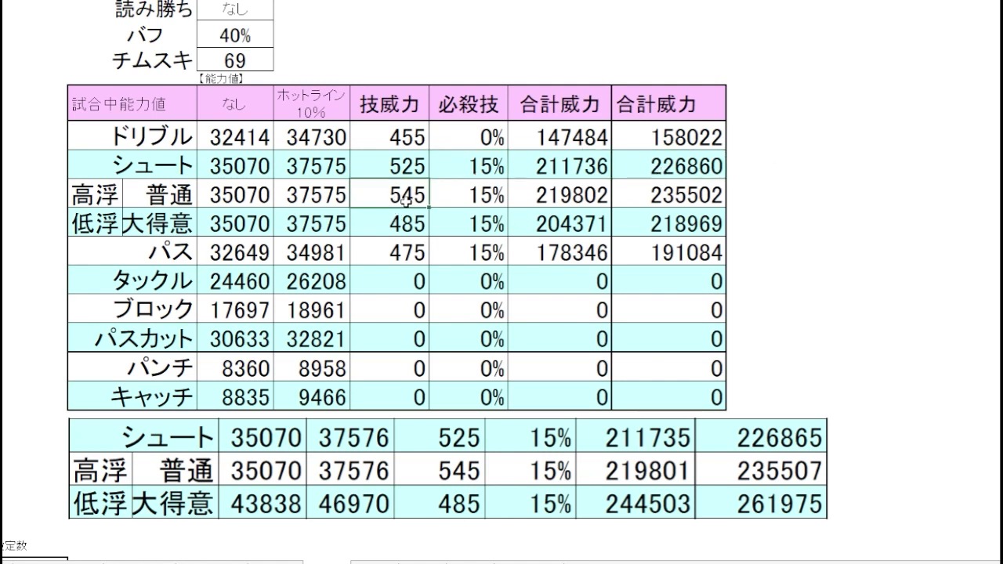
pyautogui.click(468, 194)
pyautogui.click(708, 201)
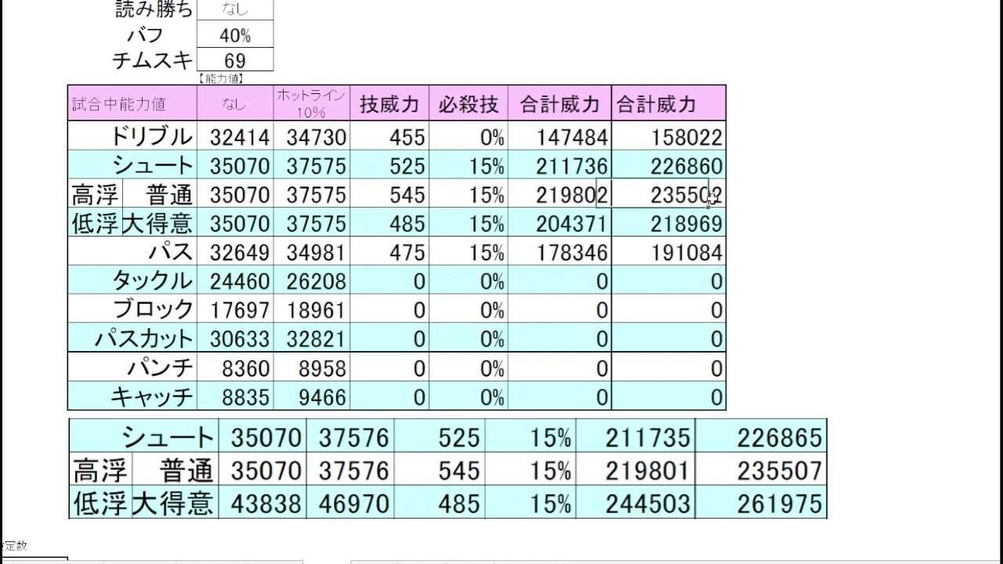
pyautogui.click(886, 199)
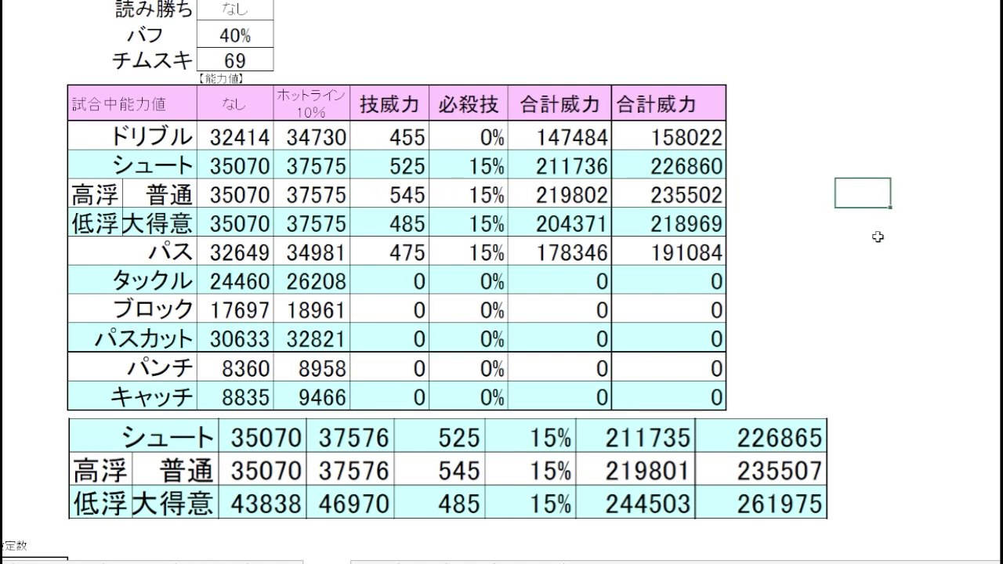
# - Examine the シュート, 高浮 and 低浮 rows of the separate comparison table beneath the main ability table
pyautogui.moveTo(868, 441); pyautogui.dragTo(863, 481)
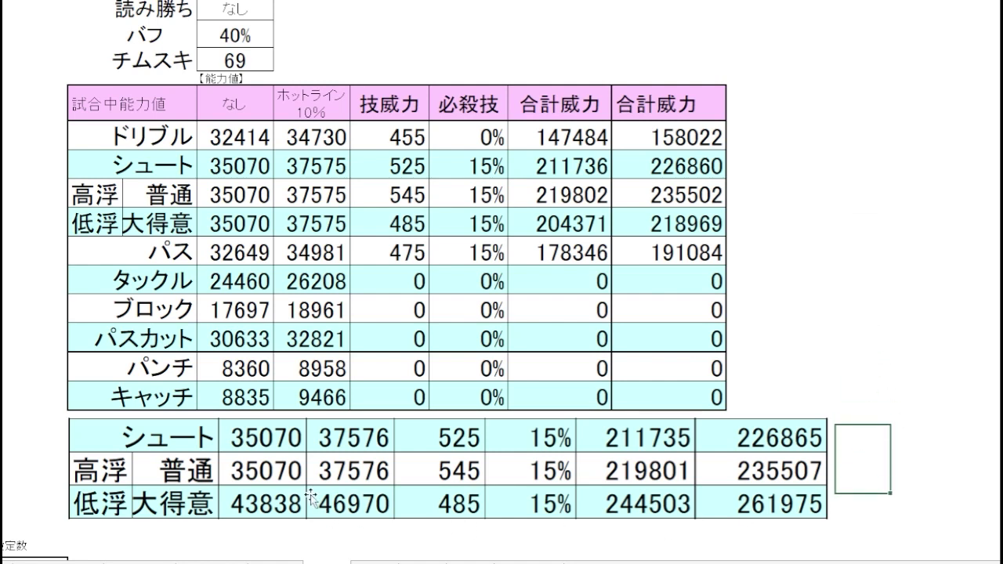
pyautogui.click(591, 480)
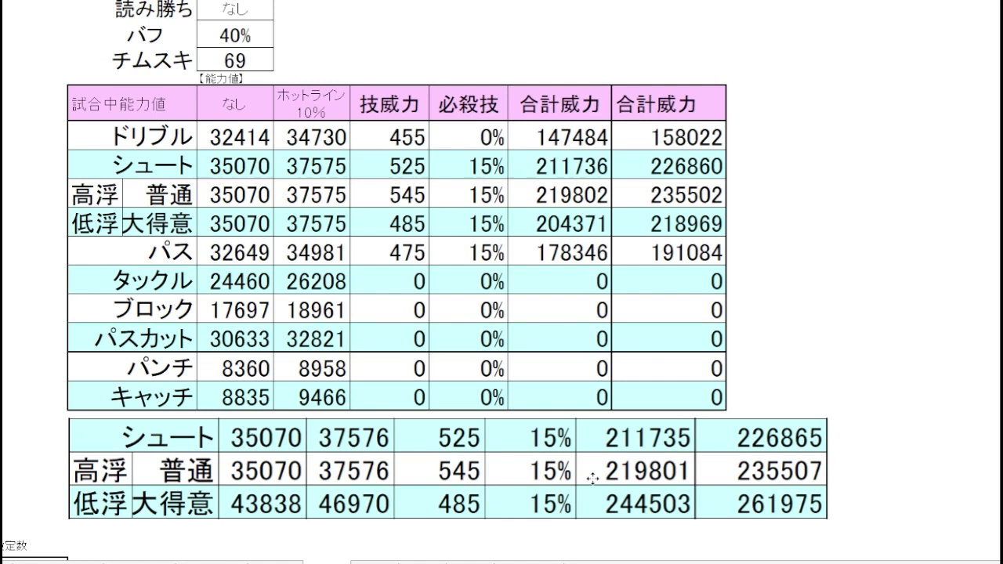
pyautogui.click(908, 447)
pyautogui.click(871, 437)
pyautogui.hotkey('ctrl', 'z')
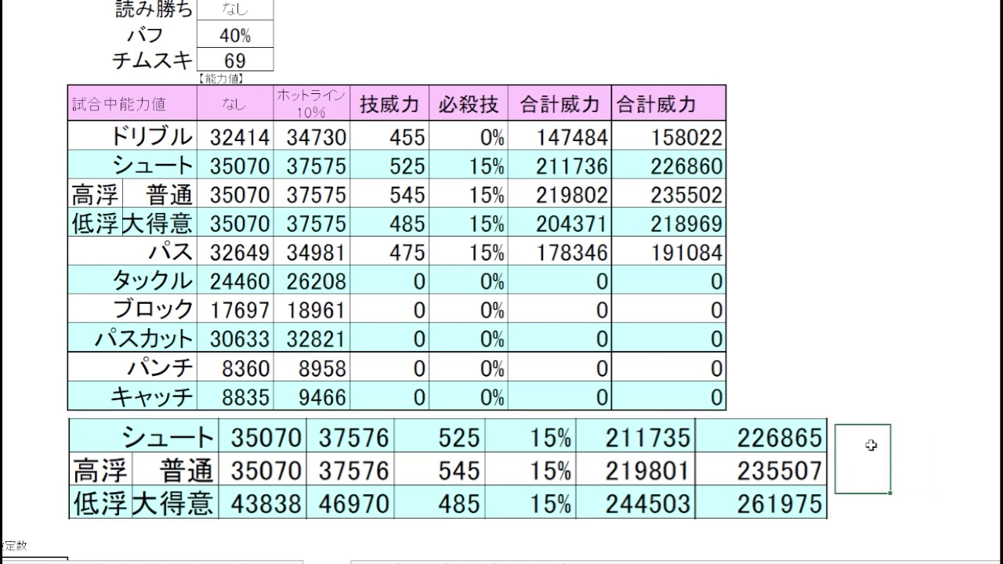
pyautogui.press('Up')
pyautogui.press('Down')
pyautogui.press('Down')
pyautogui.press('Up')
pyautogui.moveTo(906, 437); pyautogui.dragTo(914, 469)
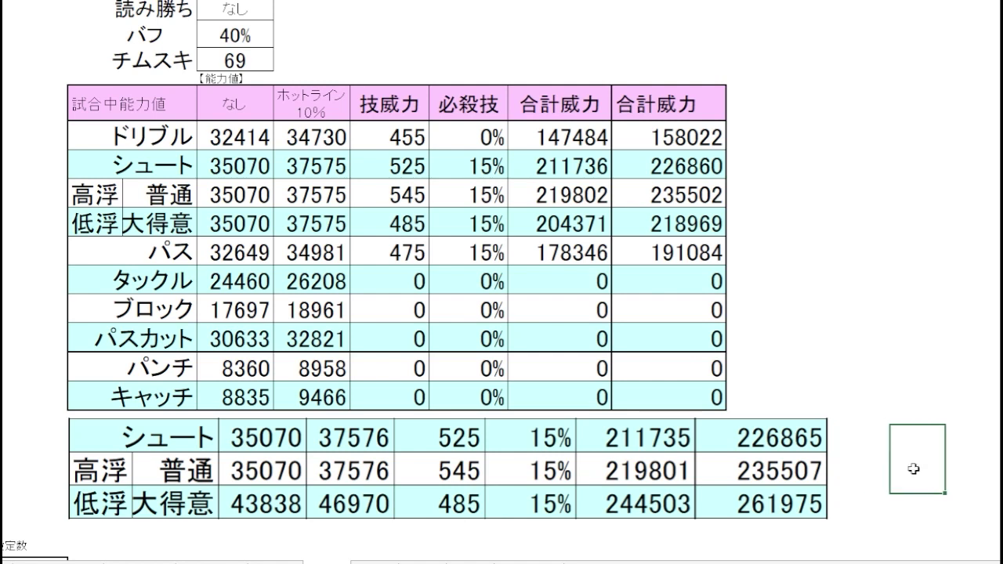
pyautogui.click(917, 505)
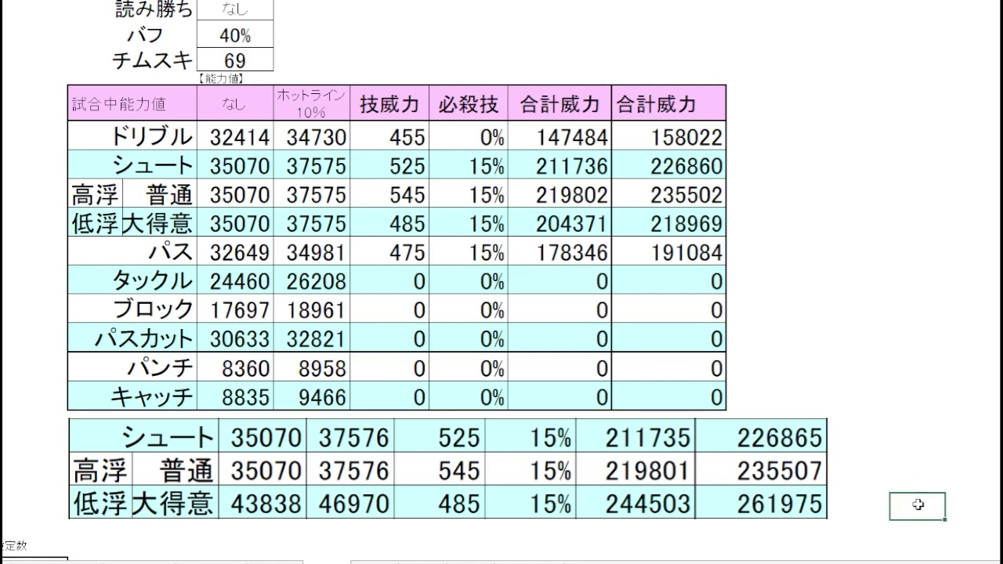
pyautogui.click(874, 507)
pyautogui.click(924, 506)
pyautogui.click(864, 510)
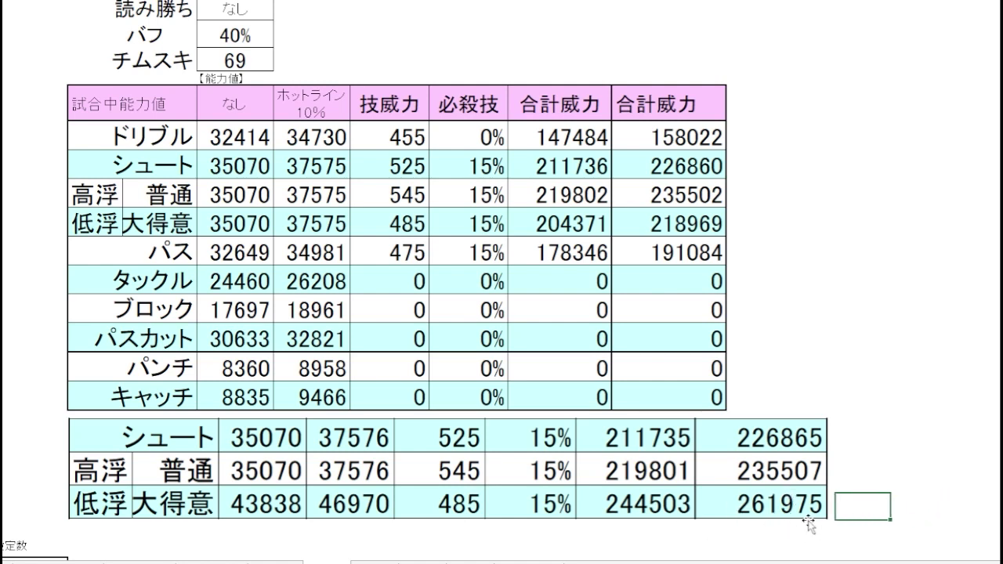
pyautogui.click(925, 502)
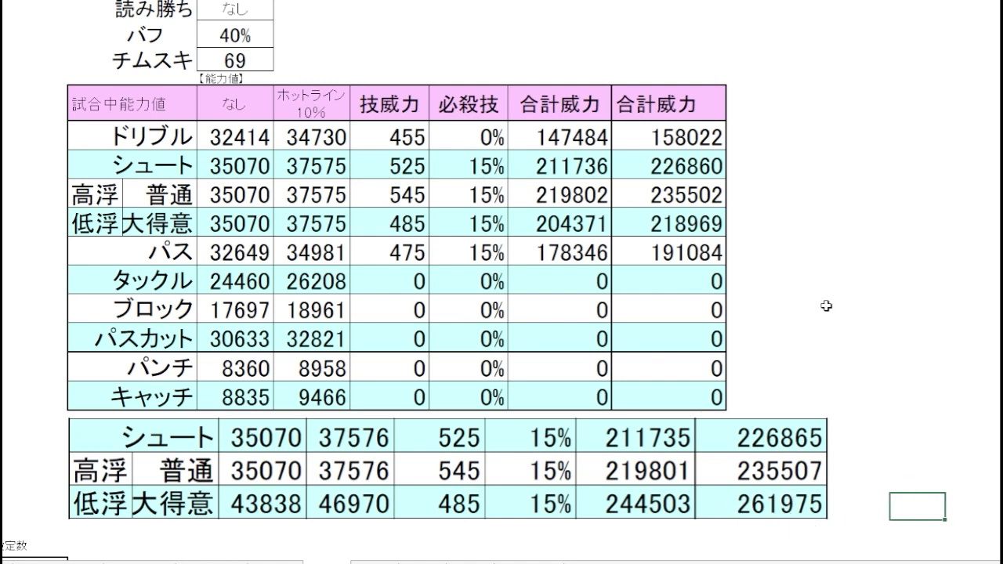
# - Compare the ホットライン10% 合計威力 of the 低浮 row with the シュート and 高浮 rows in the main table
pyautogui.click(802, 201)
pyautogui.click(802, 224)
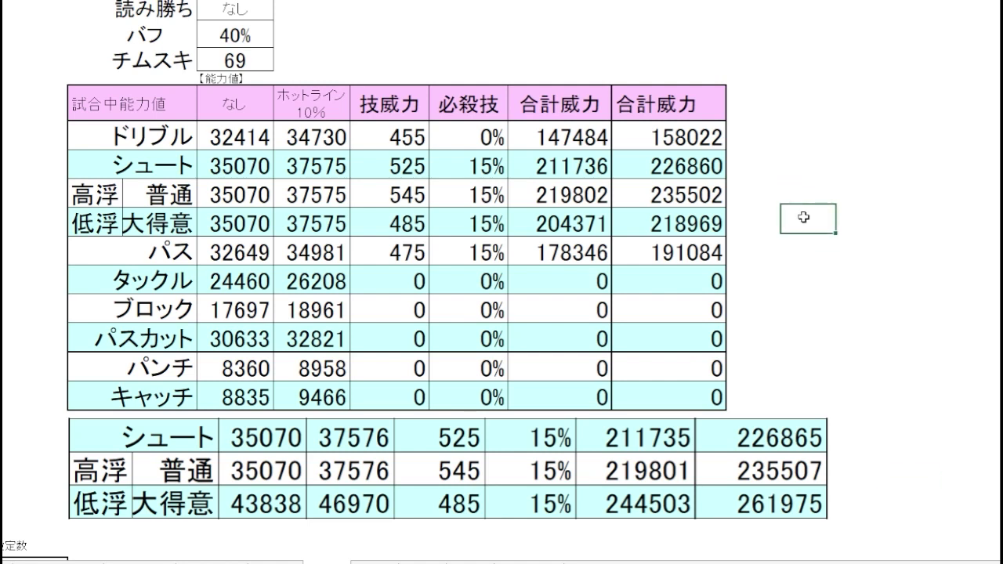
pyautogui.click(674, 222)
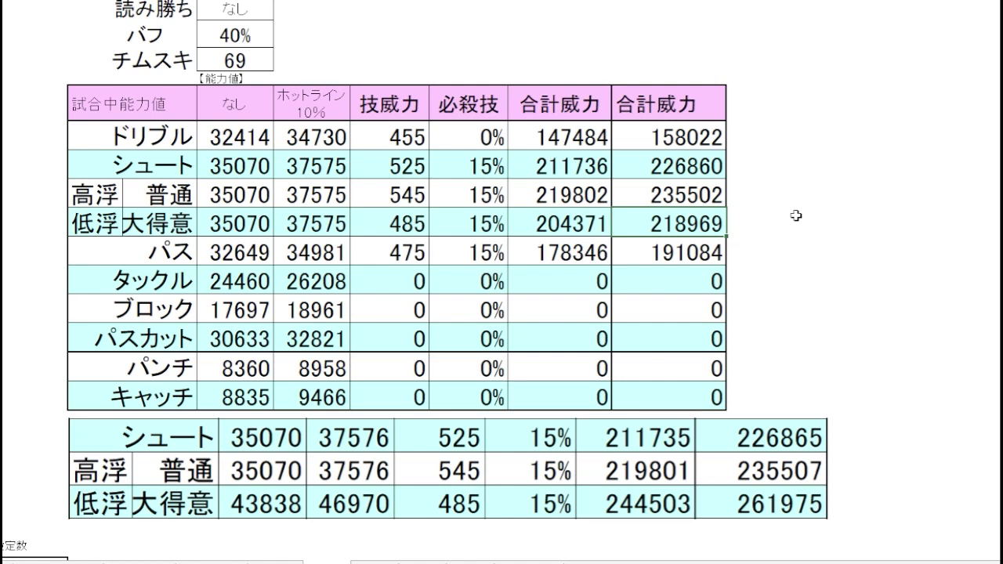
pyautogui.click(811, 226)
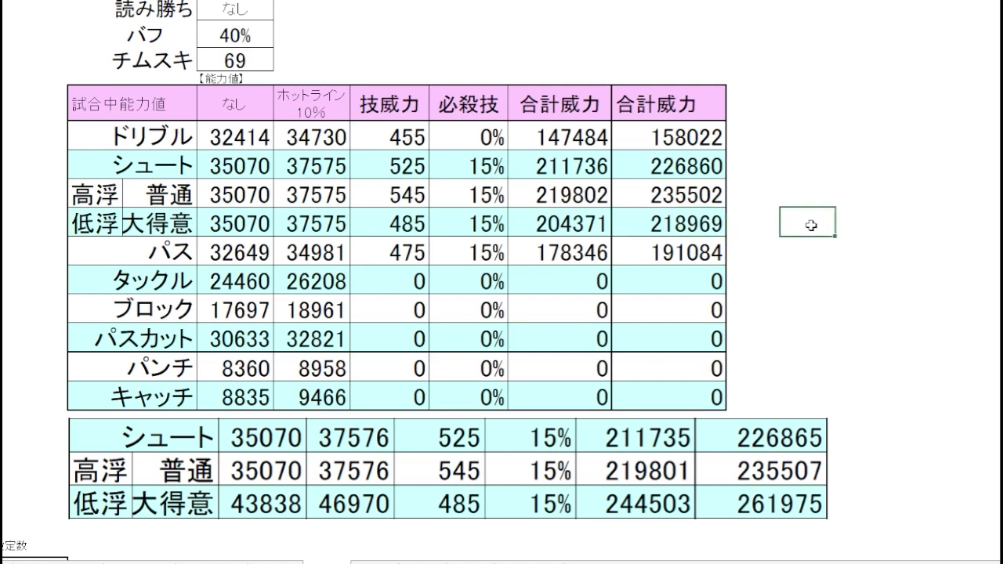
pyautogui.click(784, 162)
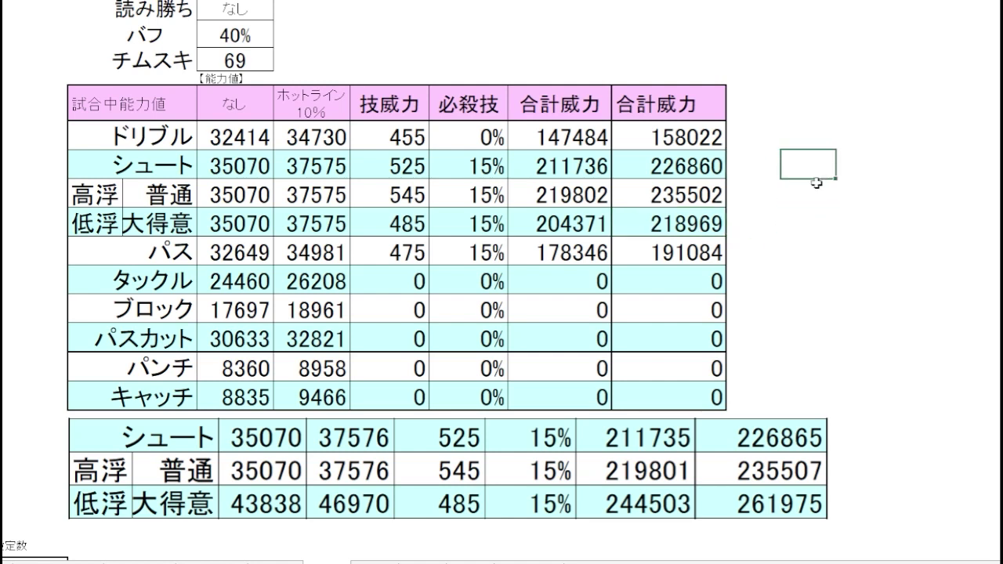
pyautogui.click(815, 215)
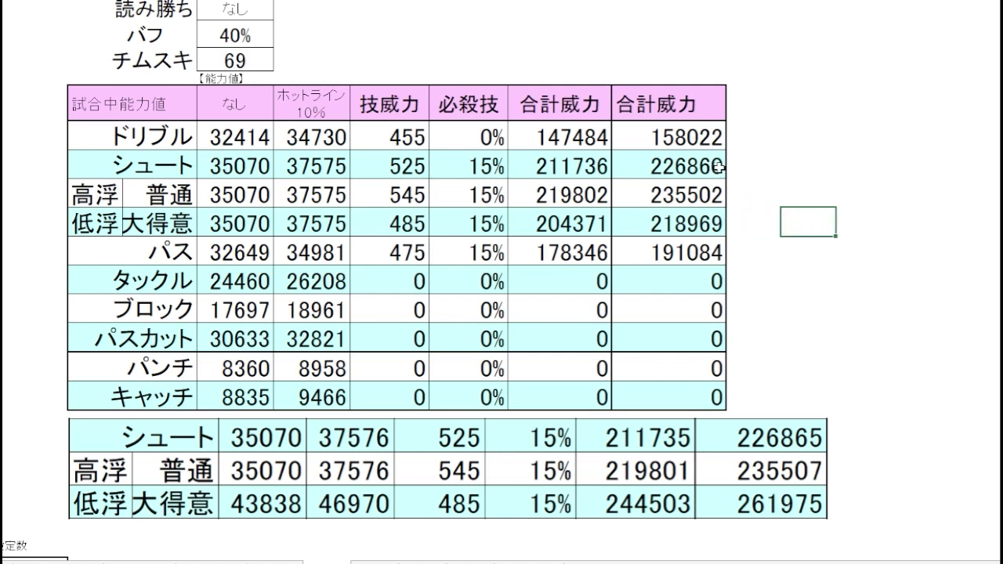
pyautogui.click(753, 220)
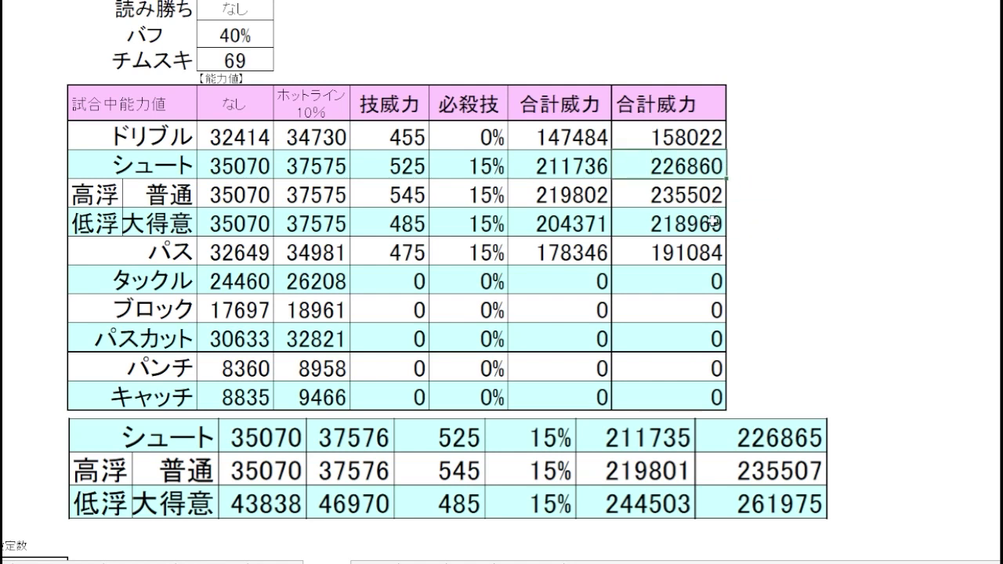
pyautogui.click(797, 214)
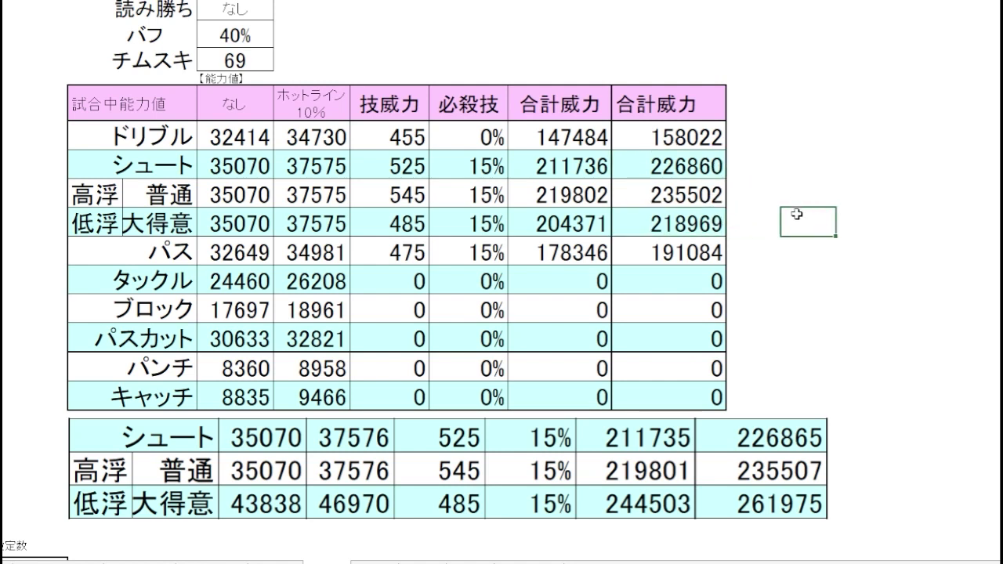
pyautogui.click(767, 165)
pyautogui.click(828, 161)
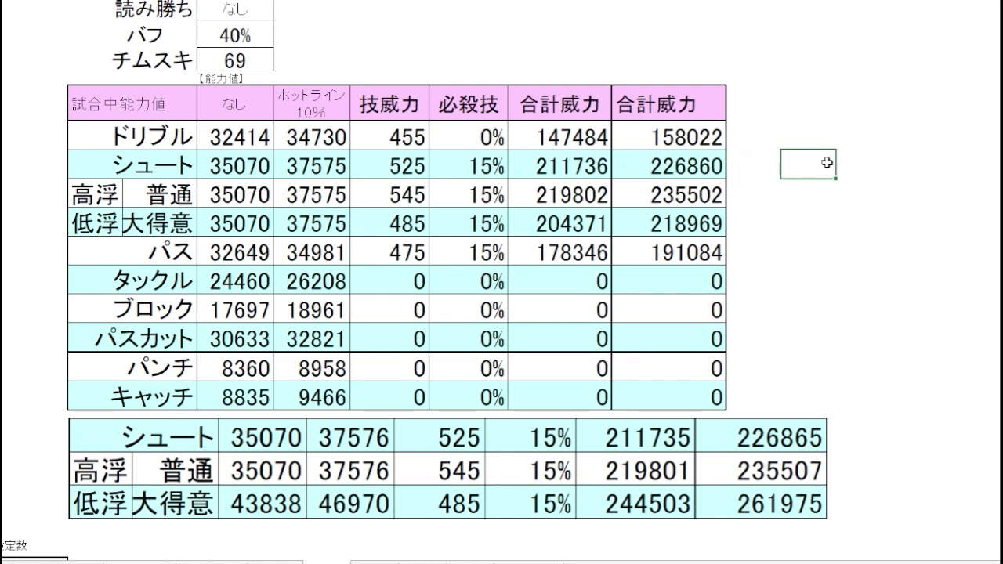
pyautogui.click(811, 225)
# - Set the 属性有利 condition above the ability table to あり
pyautogui.scroll(1, 811, 225)
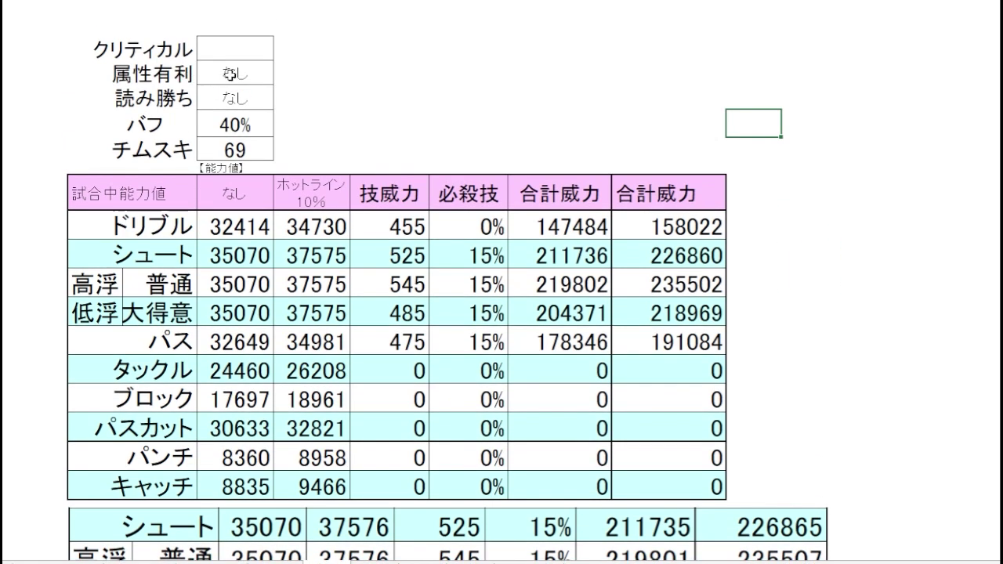
pyautogui.click(255, 81)
pyautogui.click(257, 95)
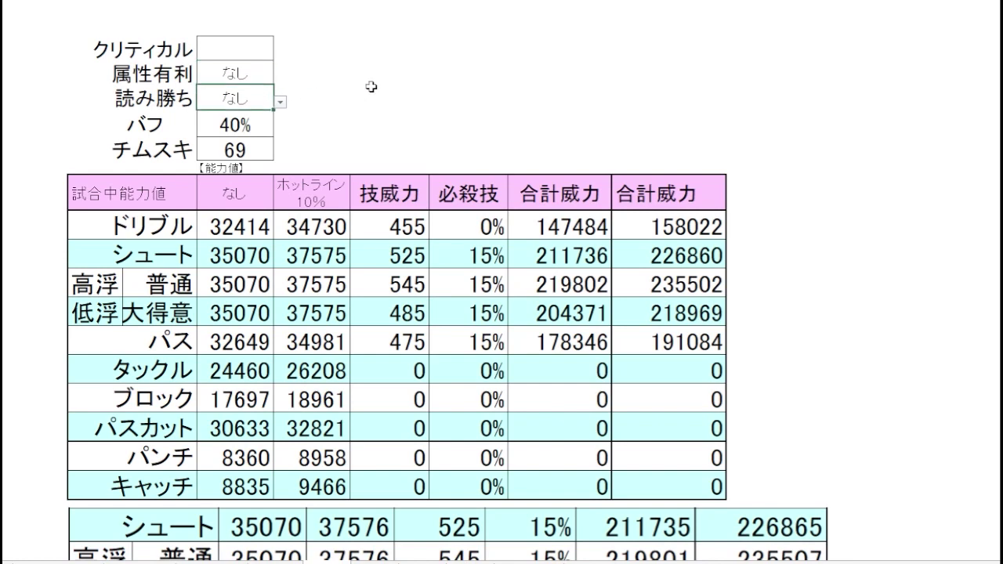
pyautogui.click(353, 86)
pyautogui.click(252, 57)
pyautogui.click(339, 79)
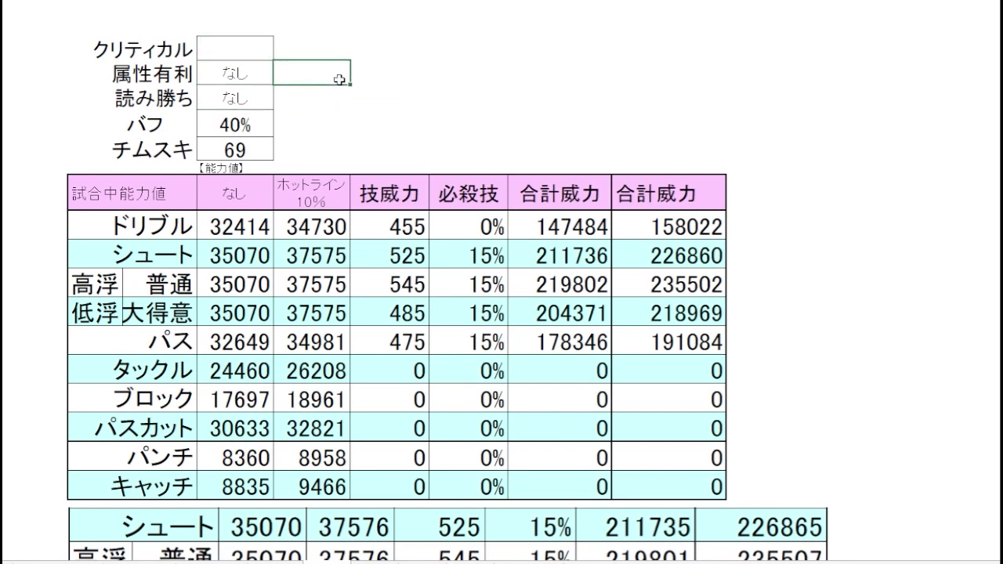
pyautogui.click(412, 87)
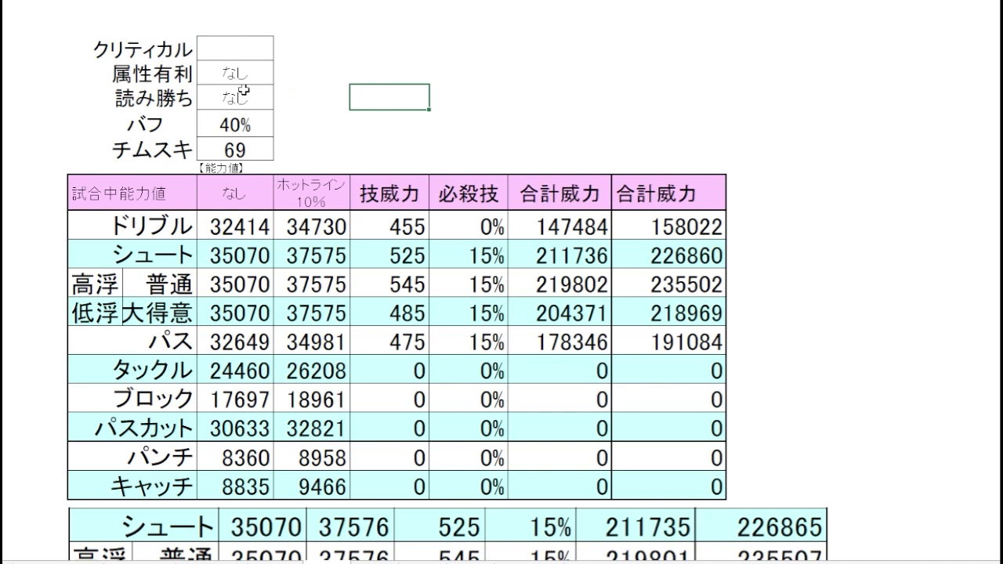
pyautogui.click(251, 72)
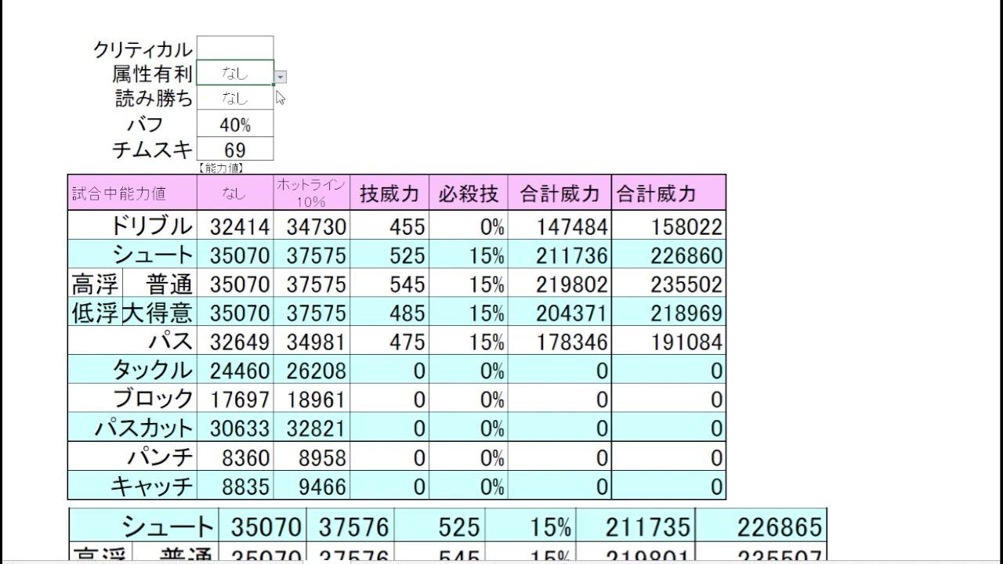
pyautogui.click(280, 97)
pyautogui.click(547, 96)
# - Check the recalculated 合計威力 for the シュート, 高浮 and 低浮 rows with 属性有利 applied
pyautogui.click(815, 257)
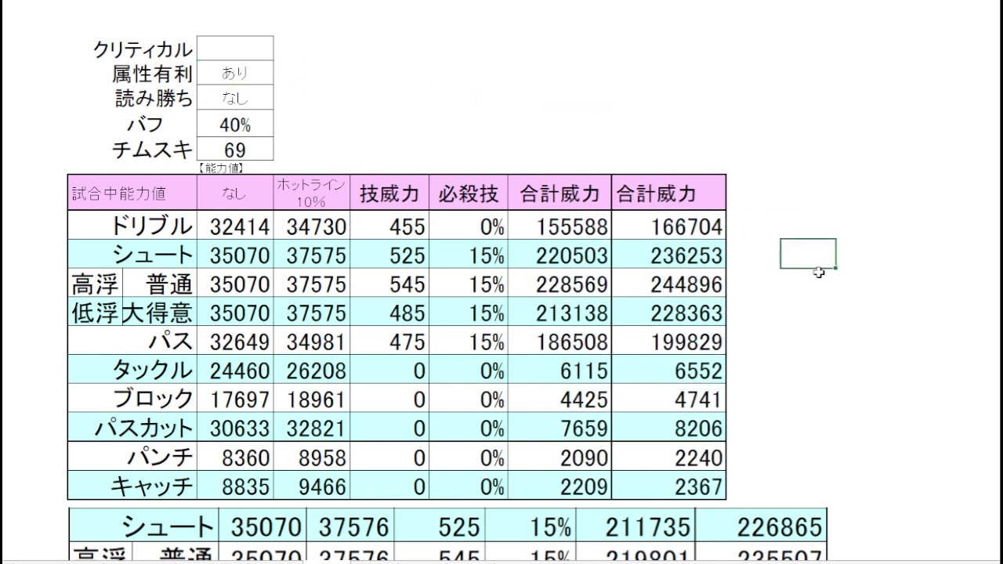
pyautogui.click(819, 288)
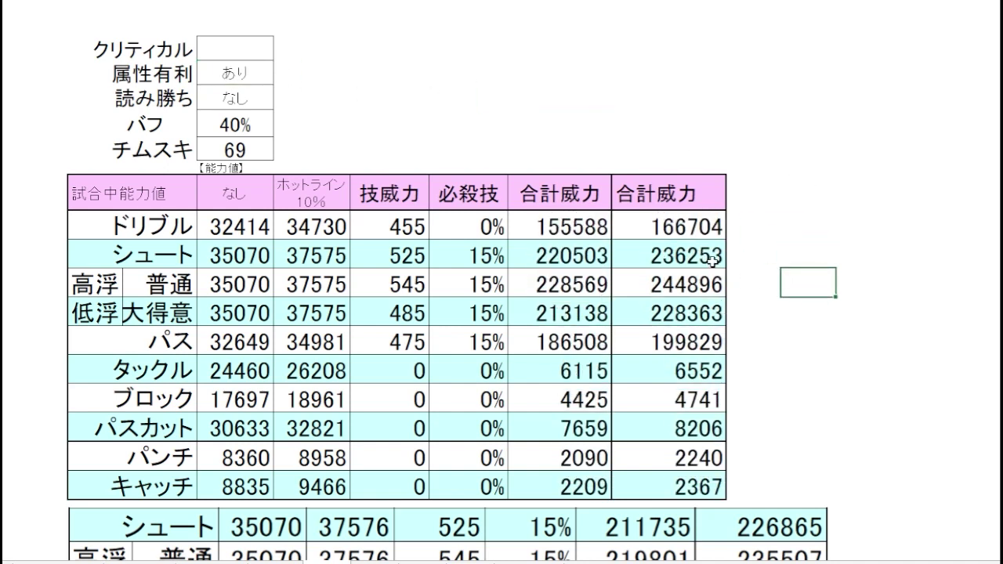
pyautogui.moveTo(709, 284); pyautogui.dragTo(709, 313)
pyautogui.click(801, 283)
pyautogui.click(719, 262)
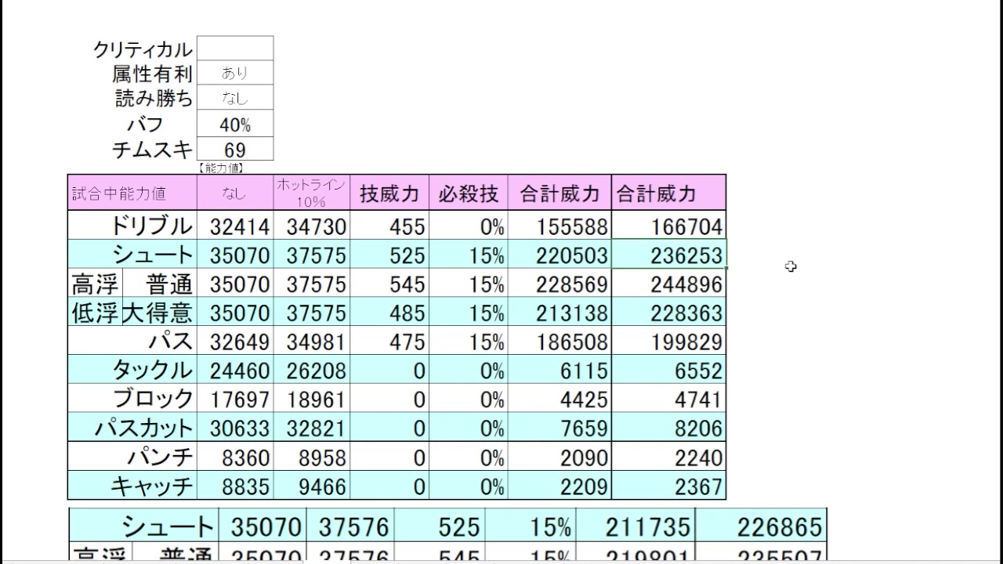
pyautogui.click(713, 281)
pyautogui.click(714, 313)
pyautogui.click(838, 313)
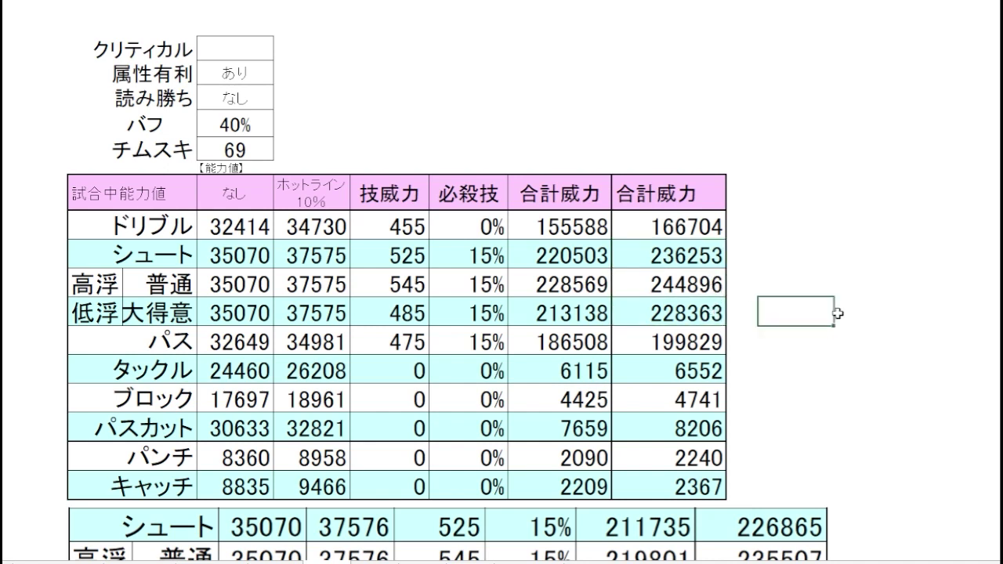
pyautogui.click(833, 276)
pyautogui.click(824, 253)
pyautogui.click(820, 282)
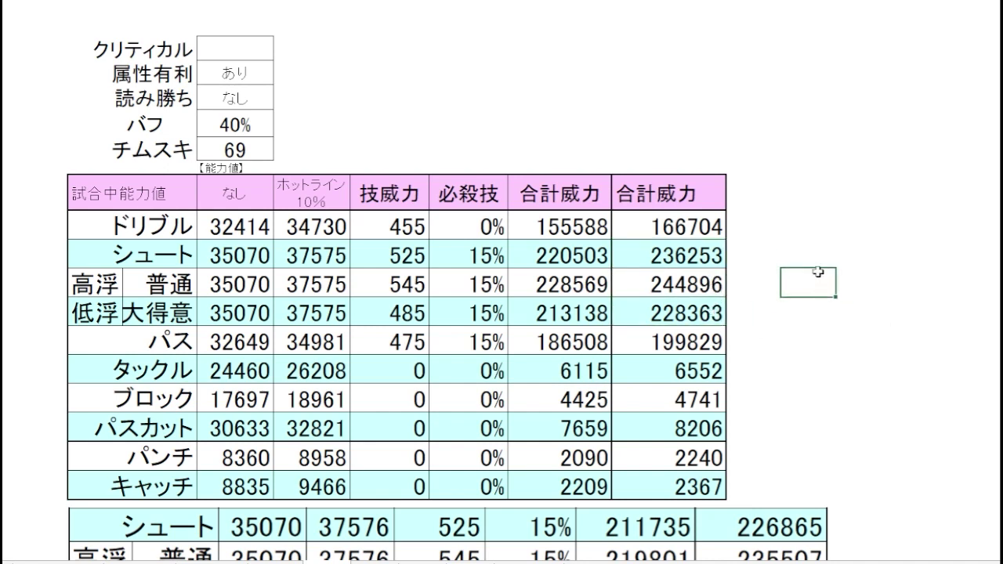
pyautogui.moveTo(818, 258)
pyautogui.mouseDown()
pyautogui.moveTo(818, 307)
pyautogui.moveTo(821, 259)
pyautogui.moveTo(820, 305)
pyautogui.moveTo(820, 271)
pyautogui.mouseUp()
pyautogui.click(821, 276)
pyautogui.click(821, 262)
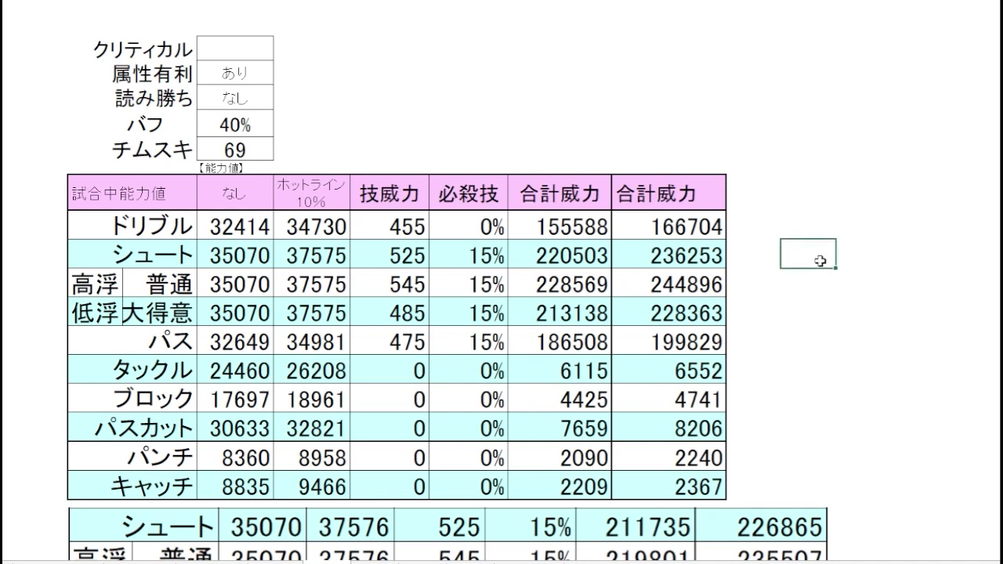
# - Compare the 合計威力 of the シュート, 高浮 and 低浮 rows with one another while 属性有利 is あり
pyautogui.click(820, 287)
pyautogui.click(820, 311)
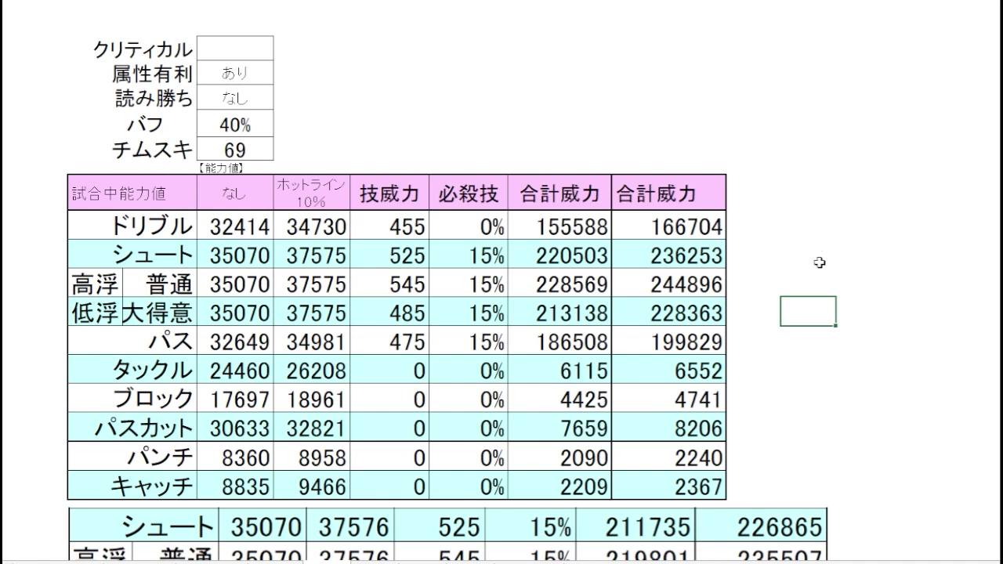
pyautogui.moveTo(806, 250); pyautogui.dragTo(819, 313)
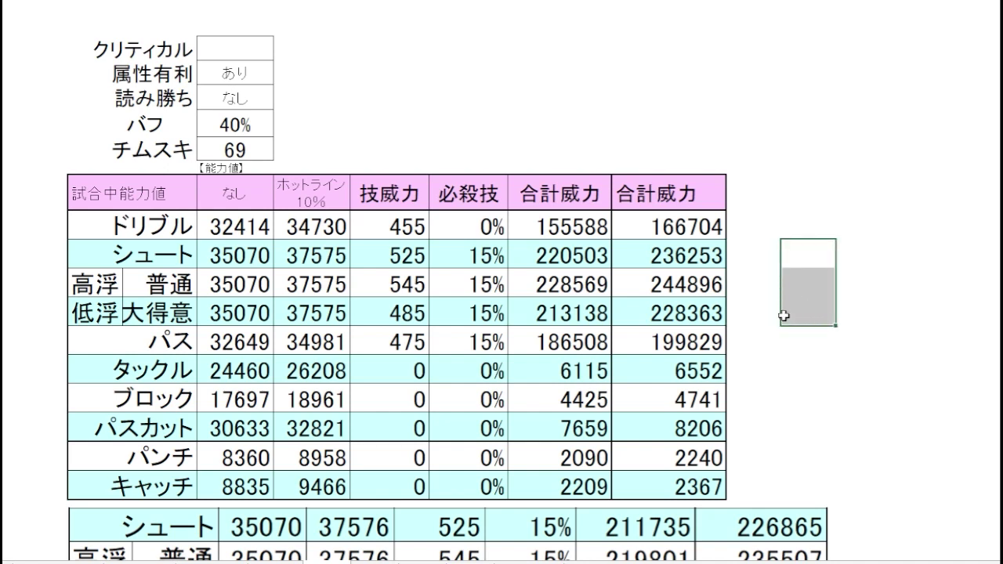
pyautogui.click(792, 278)
pyautogui.click(673, 139)
# - Set the 属性有利 condition above the ability table back to なし
pyautogui.click(259, 76)
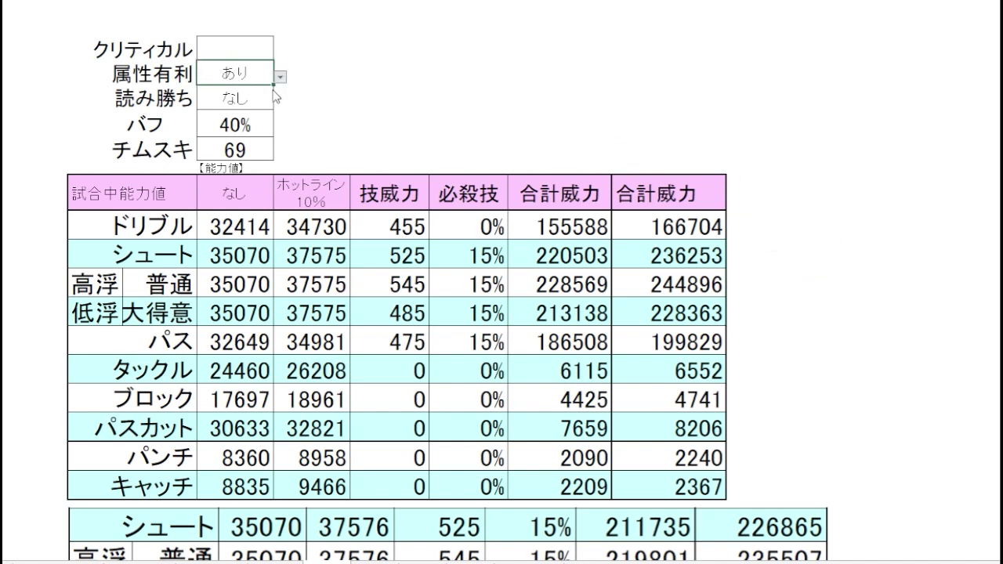
pyautogui.click(280, 76)
pyautogui.click(258, 102)
pyautogui.click(431, 97)
# - Set the 読み勝ち condition above the ability table to あり
pyautogui.click(266, 103)
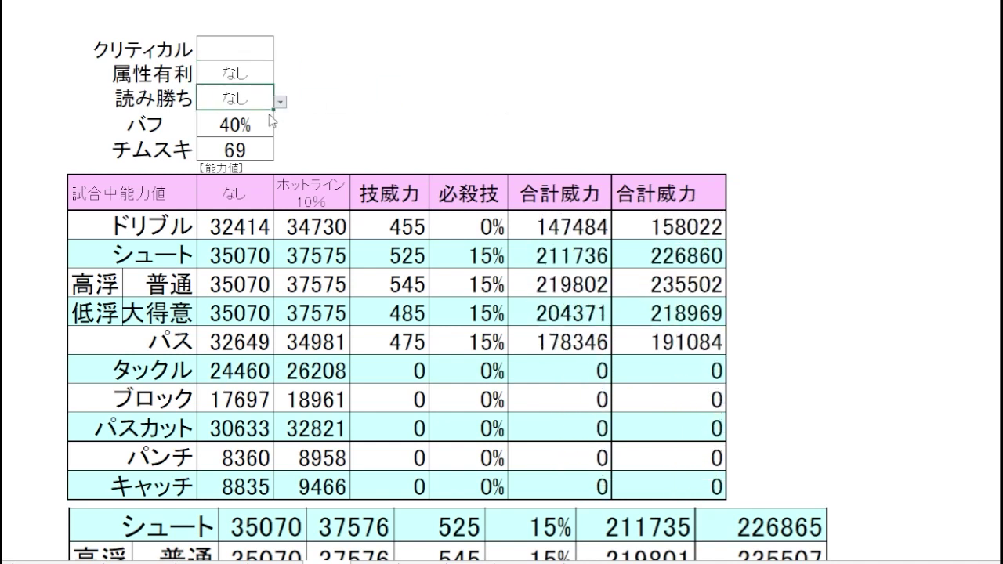
pyautogui.click(280, 102)
pyautogui.click(258, 114)
pyautogui.click(470, 102)
pyautogui.click(821, 225)
pyautogui.click(627, 125)
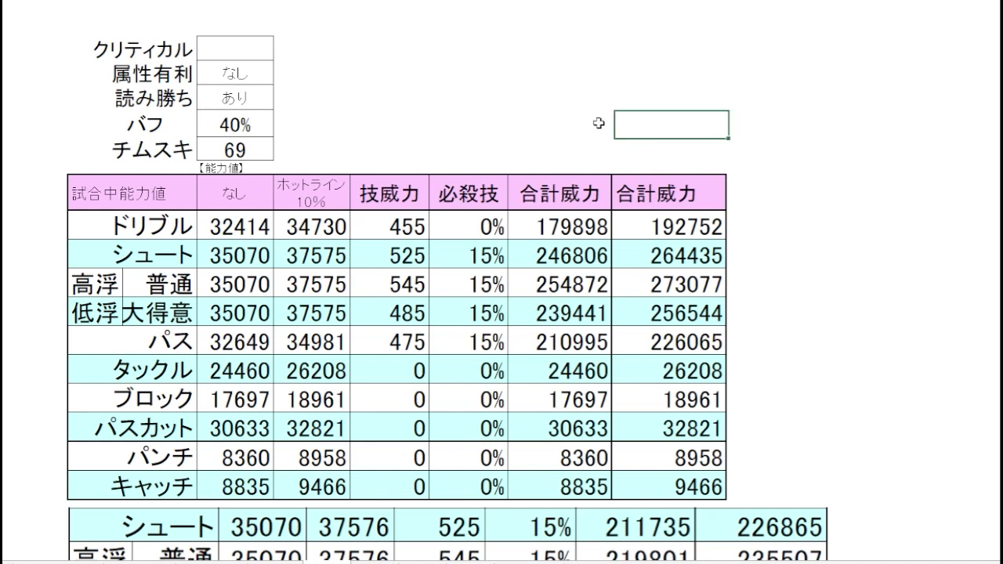
# - Return 読み勝ち to なし and check the ホットライン10% 合計威力 of the ドリブル row
pyautogui.click(258, 98)
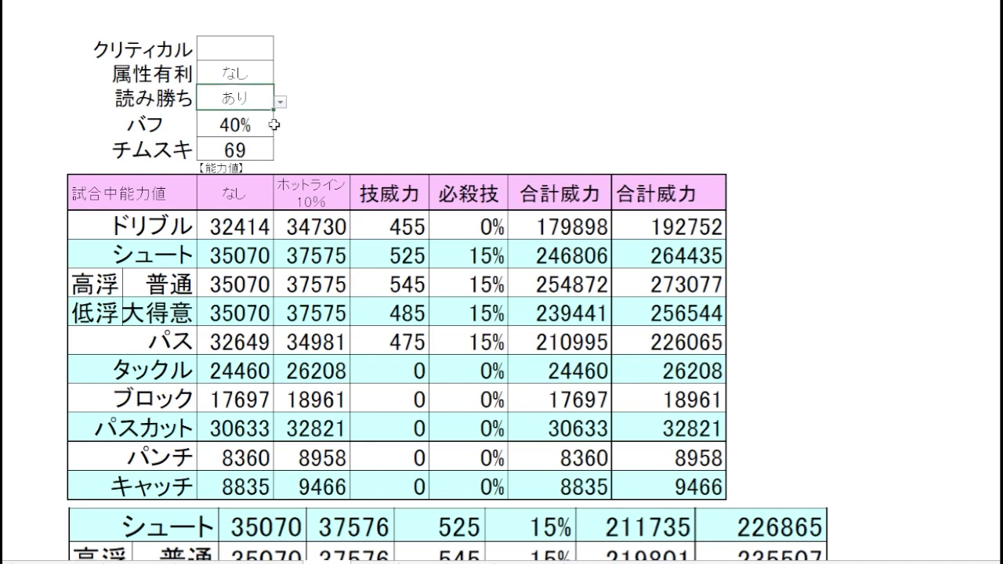
pyautogui.click(280, 102)
pyautogui.click(258, 126)
pyautogui.click(559, 123)
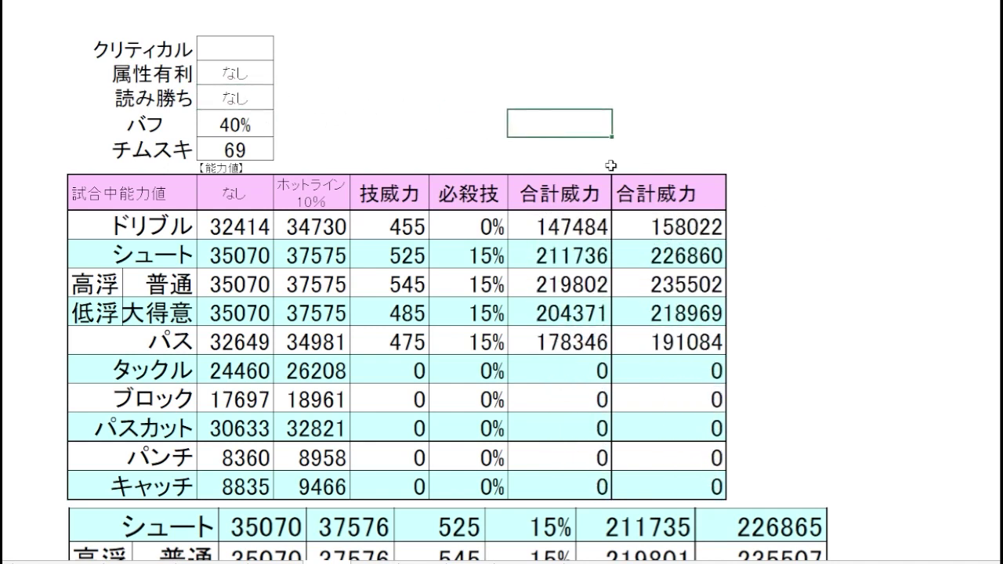
pyautogui.click(703, 226)
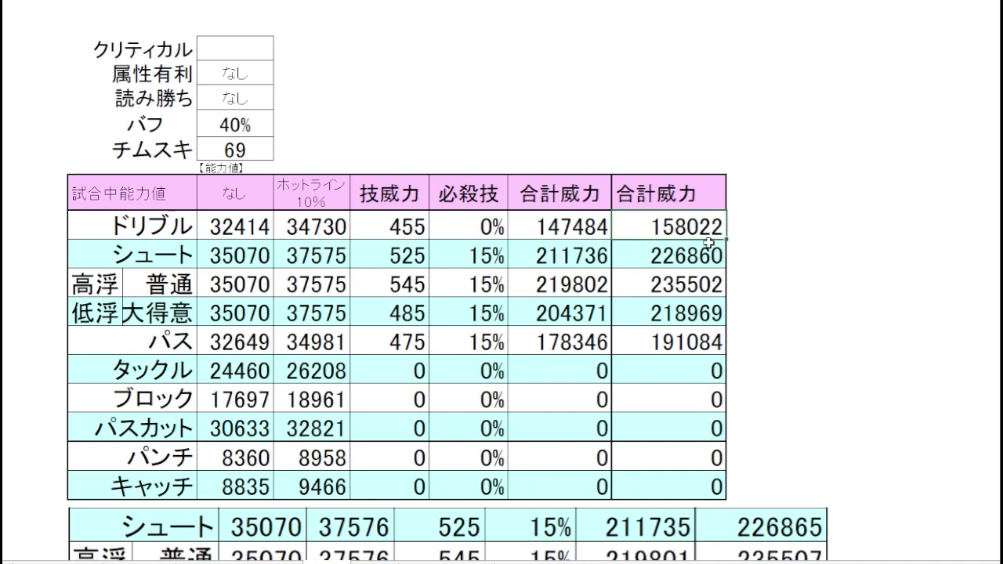
pyautogui.click(712, 158)
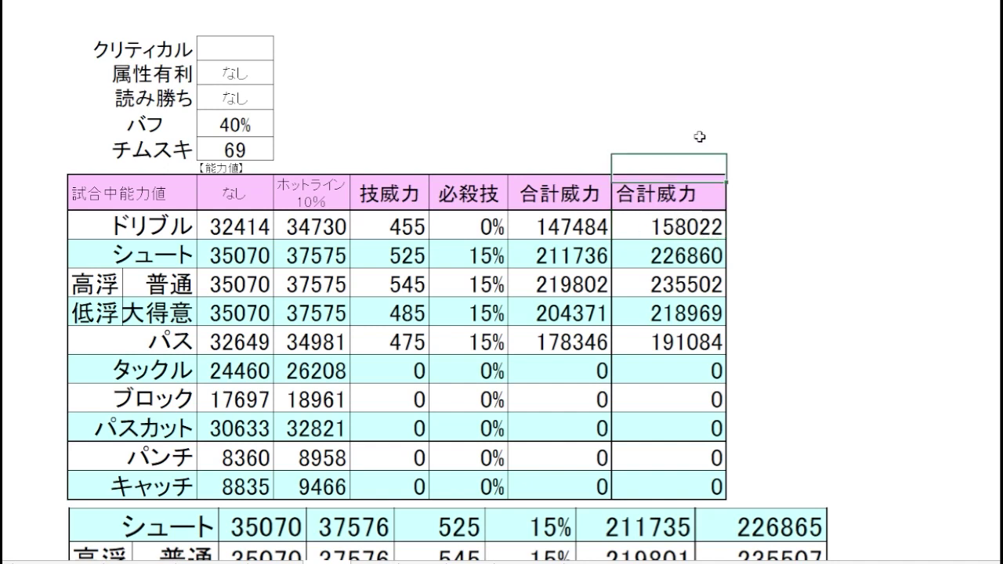
pyautogui.press('Up')
# - Apply the 読み勝ち condition again by setting it to あり
pyautogui.click(267, 99)
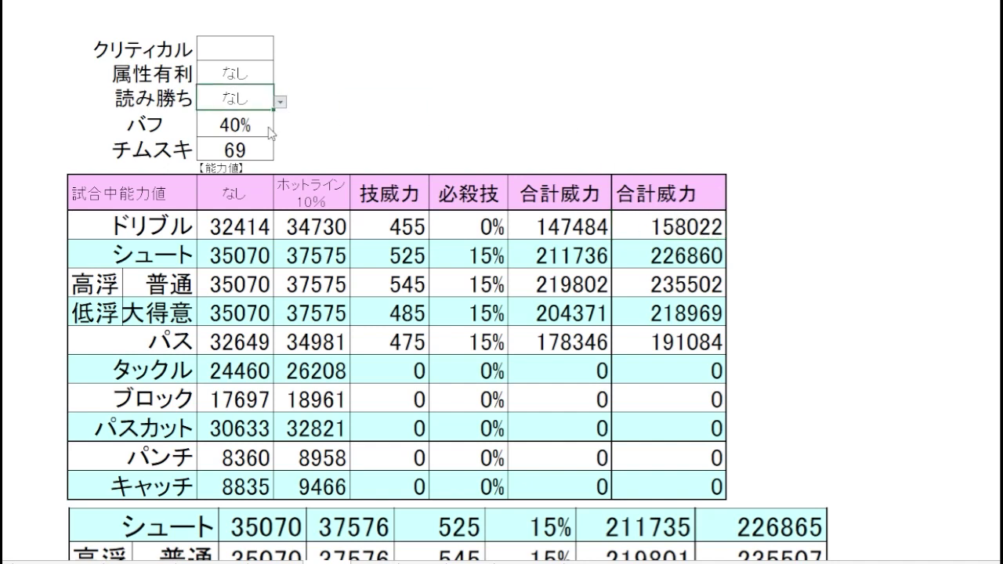
pyautogui.click(280, 102)
pyautogui.click(259, 129)
pyautogui.click(690, 117)
# - Check the ホットライン10% 合計威力 of the ドリブル row with 読み勝ち applied
pyautogui.click(696, 223)
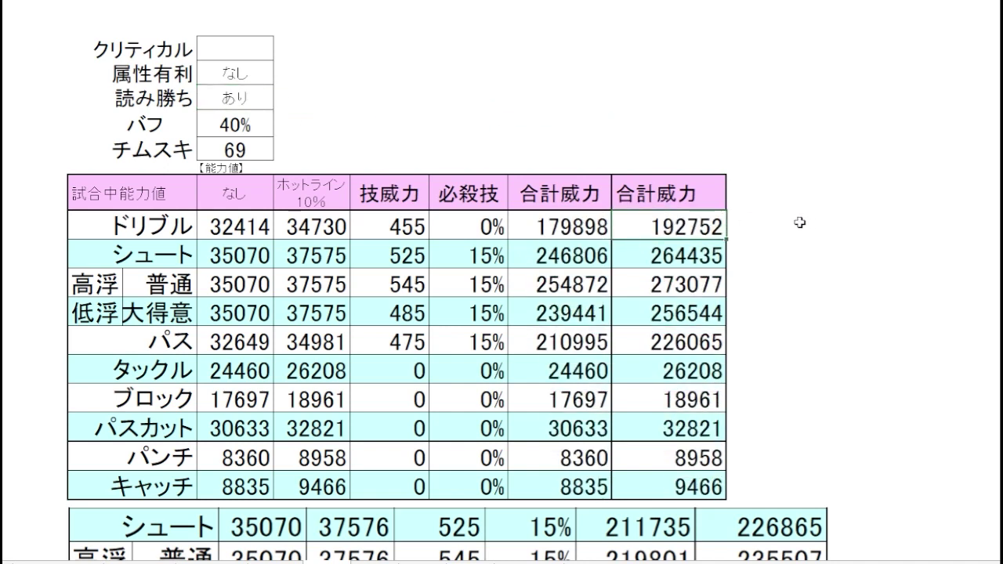
pyautogui.click(772, 228)
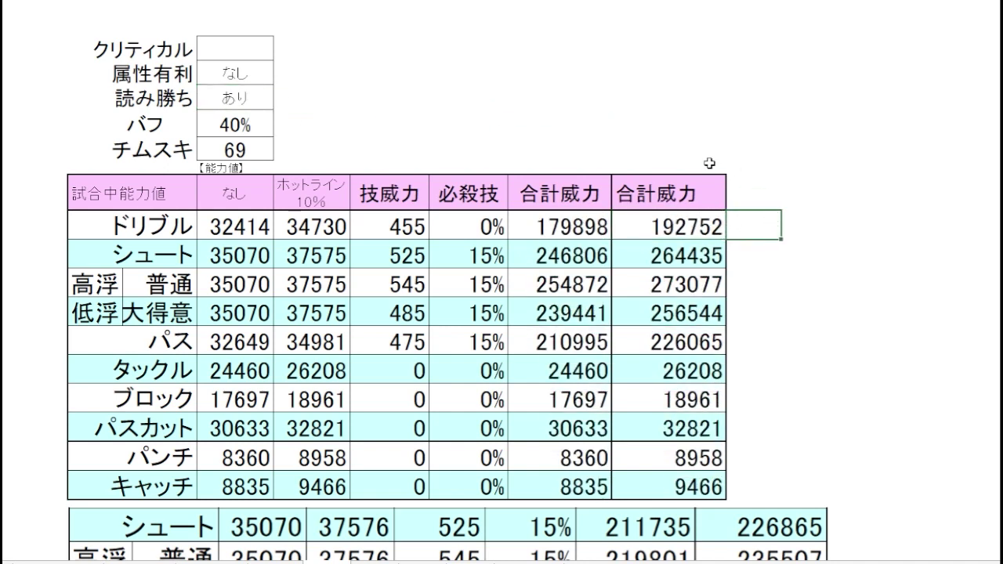
pyautogui.click(708, 163)
pyautogui.click(710, 226)
pyautogui.click(786, 226)
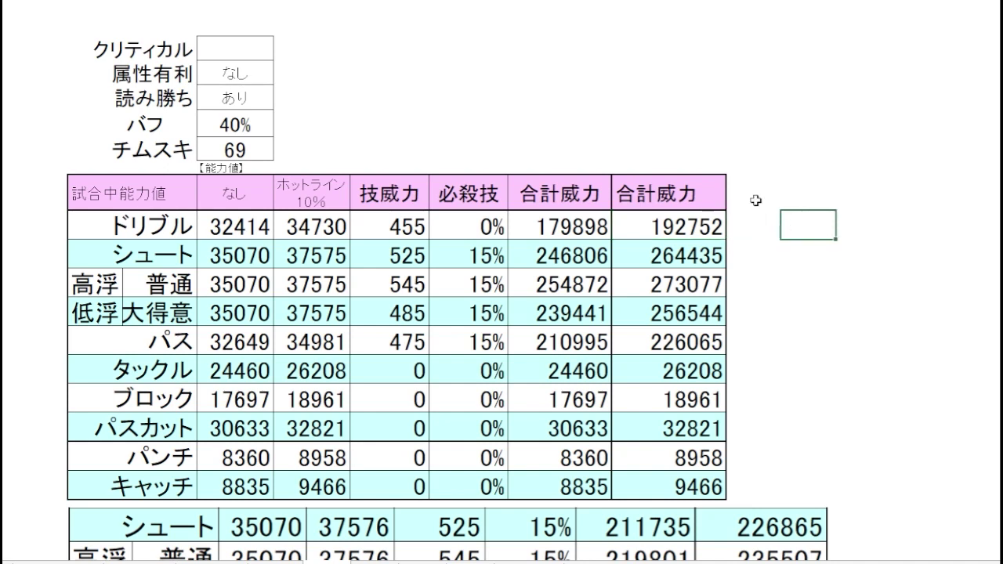
pyautogui.click(664, 160)
pyautogui.click(343, 100)
# - Set the 読み勝ち condition back to なし
pyautogui.click(268, 99)
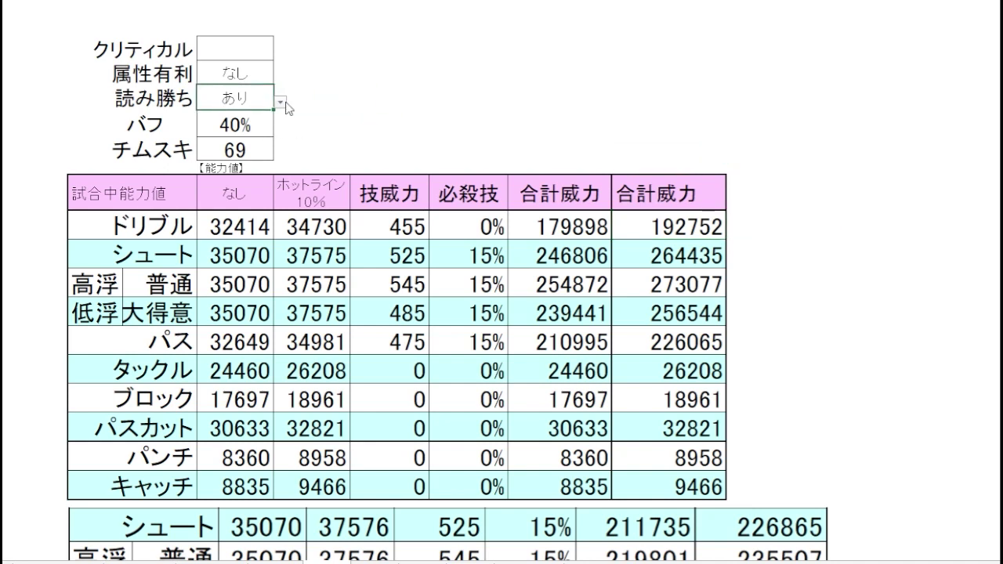
pyautogui.click(280, 102)
pyautogui.click(239, 124)
pyautogui.click(392, 123)
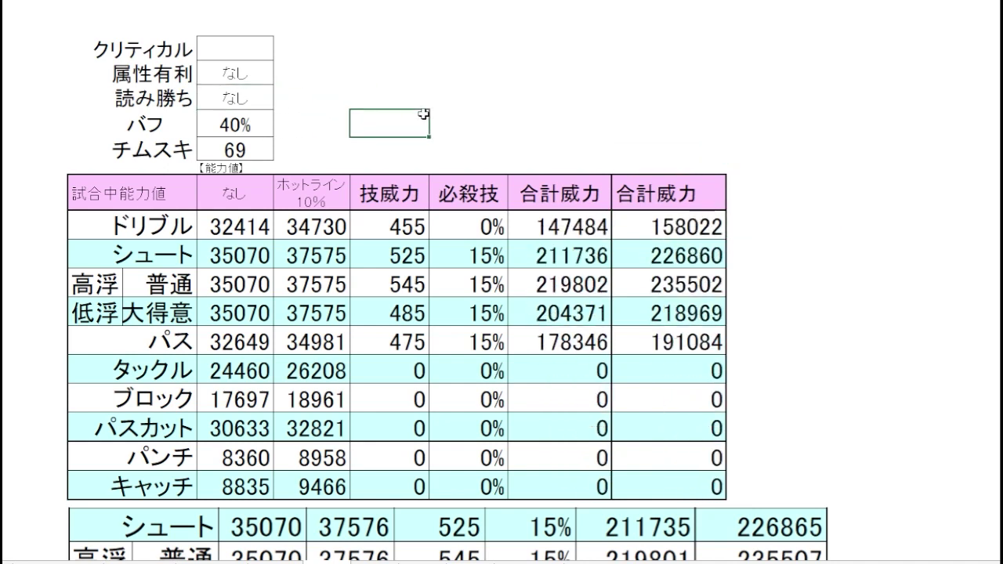
# - Set the クリティカル condition above the ability table to 虹
pyautogui.click(261, 47)
pyautogui.hscroll(-3, 502, 313)
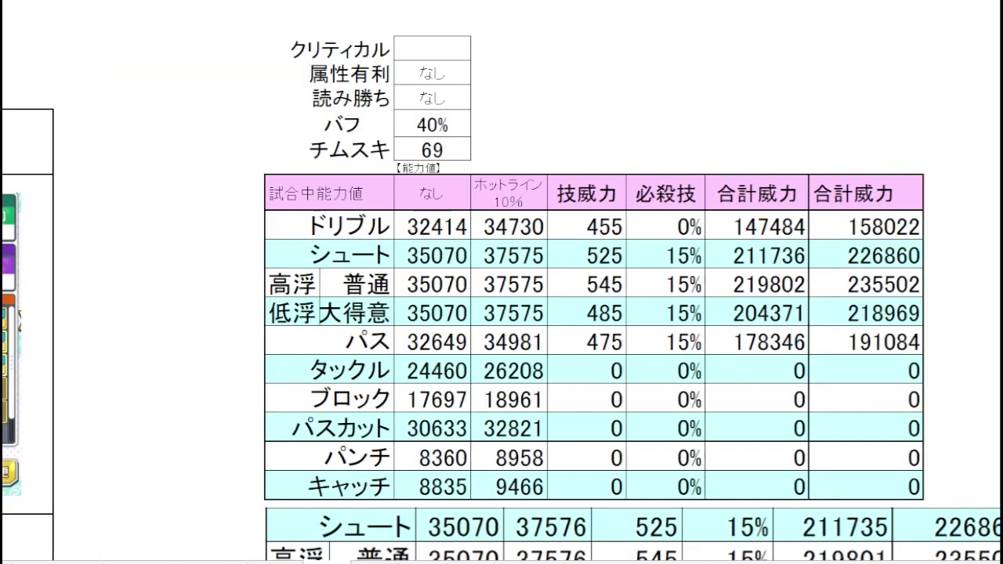
pyautogui.click(905, 115)
pyautogui.click(441, 43)
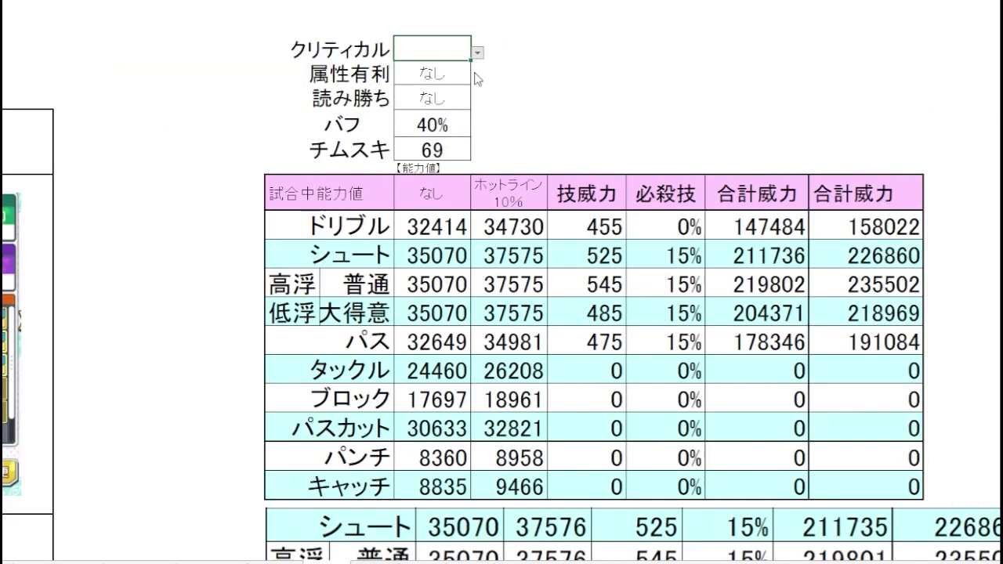
pyautogui.click(478, 95)
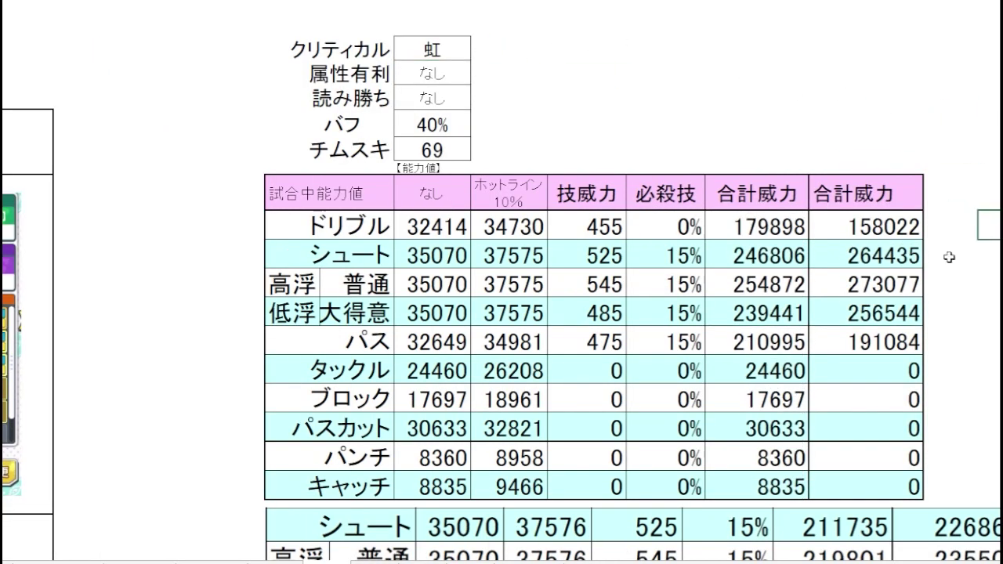
# - Check the recalculated ホットライン10% 合計威力 of the シュート row with クリティカル set to 虹
pyautogui.click(858, 264)
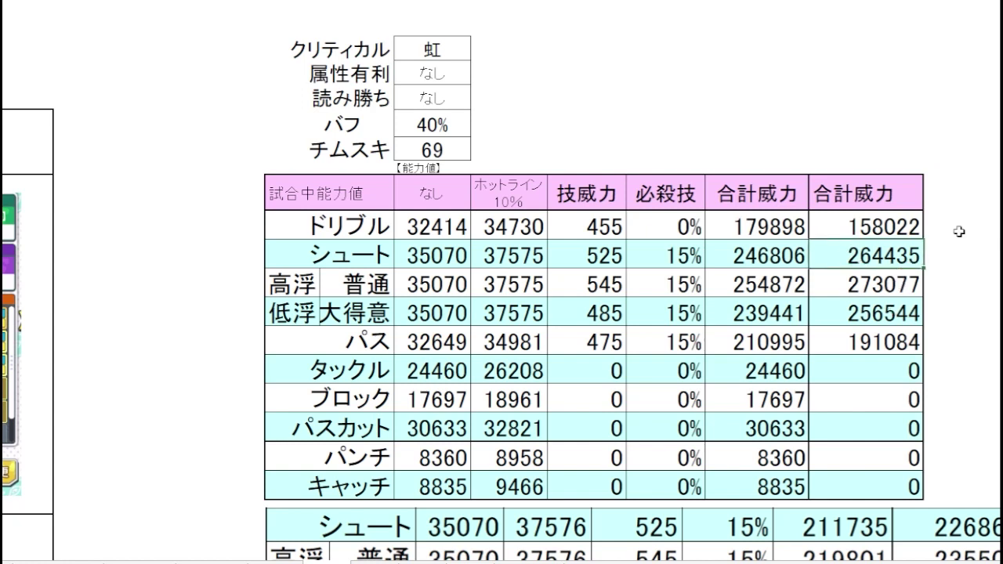
pyautogui.click(989, 254)
pyautogui.click(994, 153)
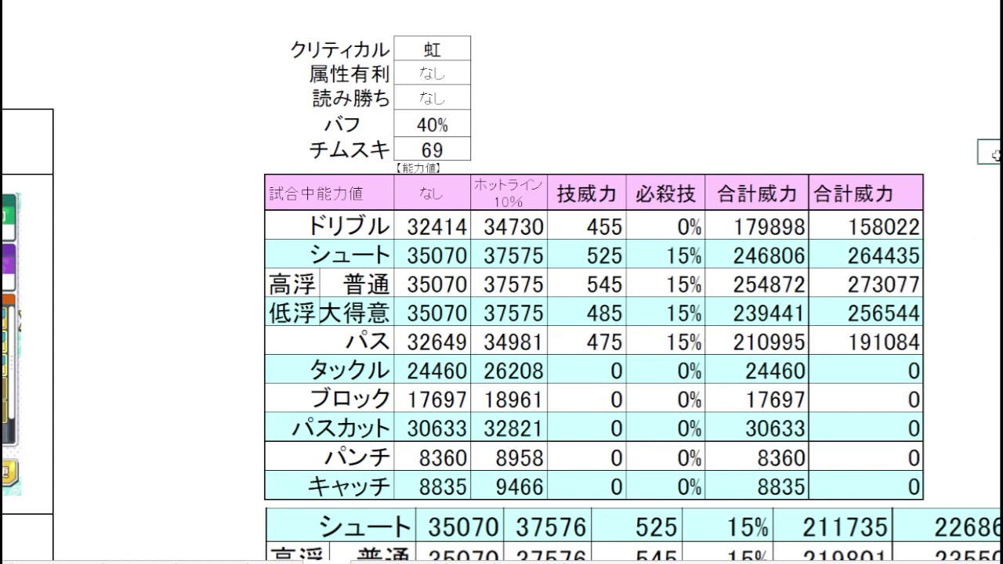
pyautogui.click(843, 121)
pyautogui.click(778, 93)
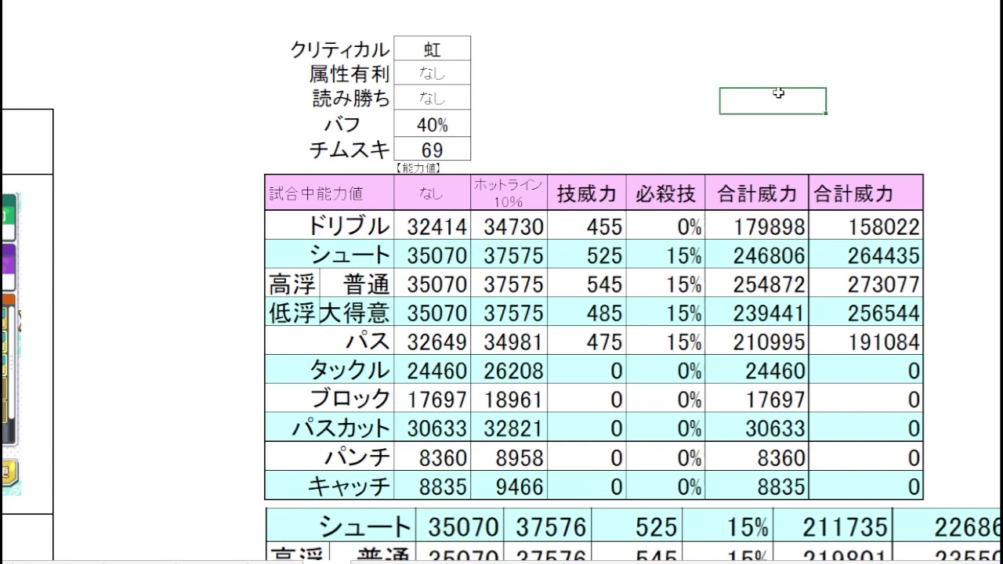
pyautogui.click(862, 119)
pyautogui.click(754, 127)
# - Clear the クリティカル condition so that its cell is empty
pyautogui.click(468, 51)
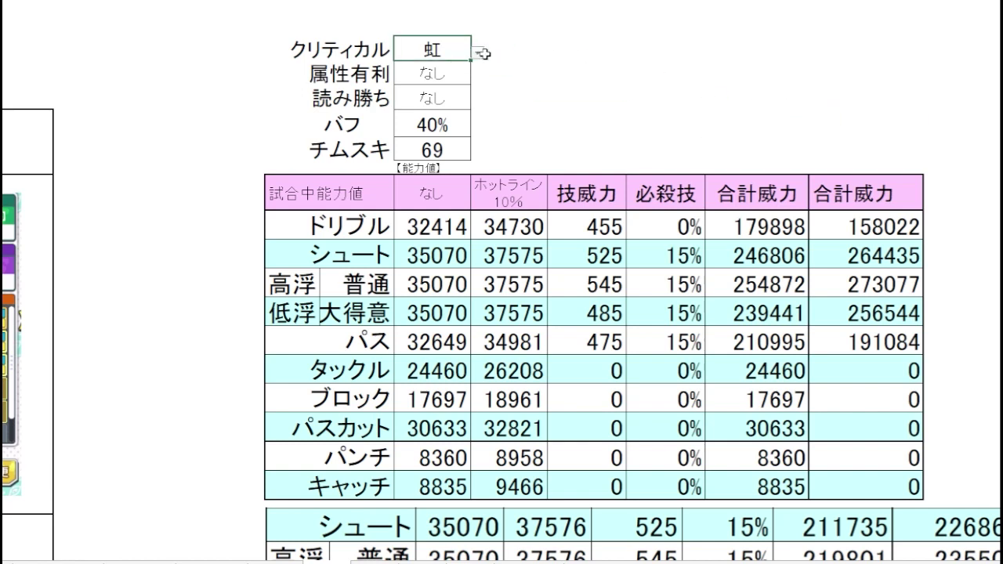
pyautogui.press('Delete')
pyautogui.click(608, 61)
pyautogui.click(876, 148)
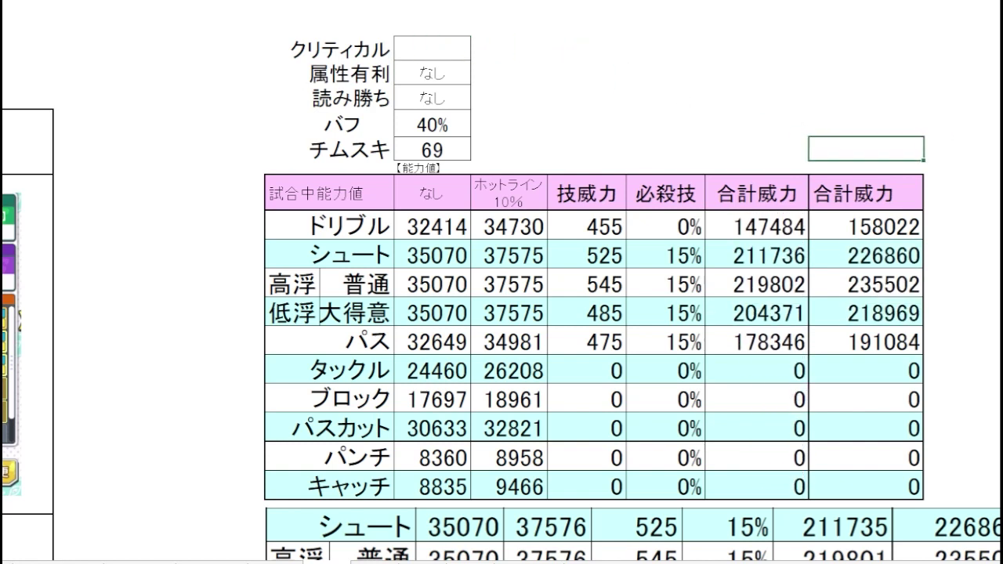
# - Review the シュート, 高浮 and 低浮 合計威力 values with no クリティカル, 属性有利 or 読み勝ち applied
pyautogui.click(992, 193)
pyautogui.click(989, 282)
pyautogui.click(989, 312)
pyautogui.click(989, 283)
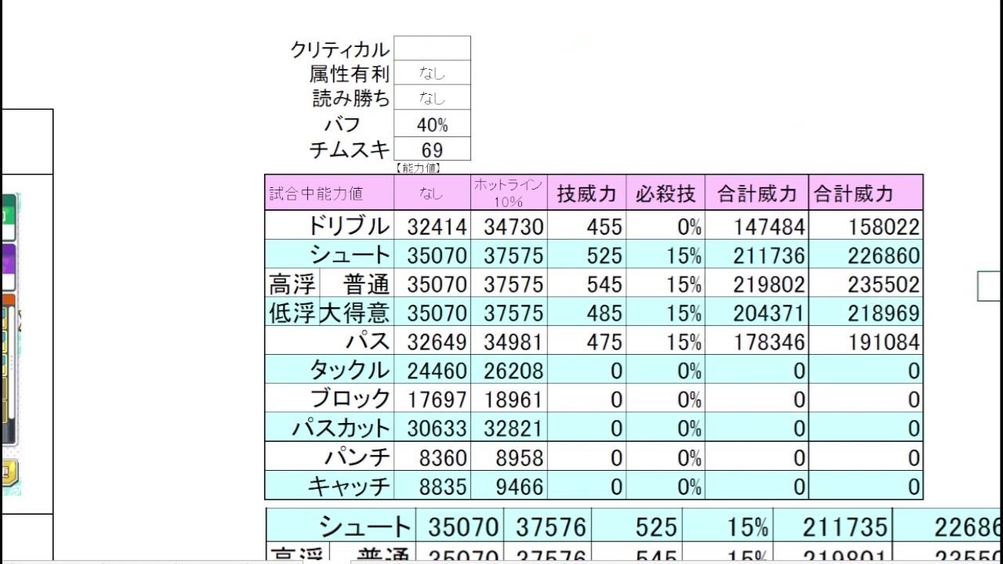
pyautogui.click(989, 255)
pyautogui.click(989, 283)
pyautogui.click(990, 312)
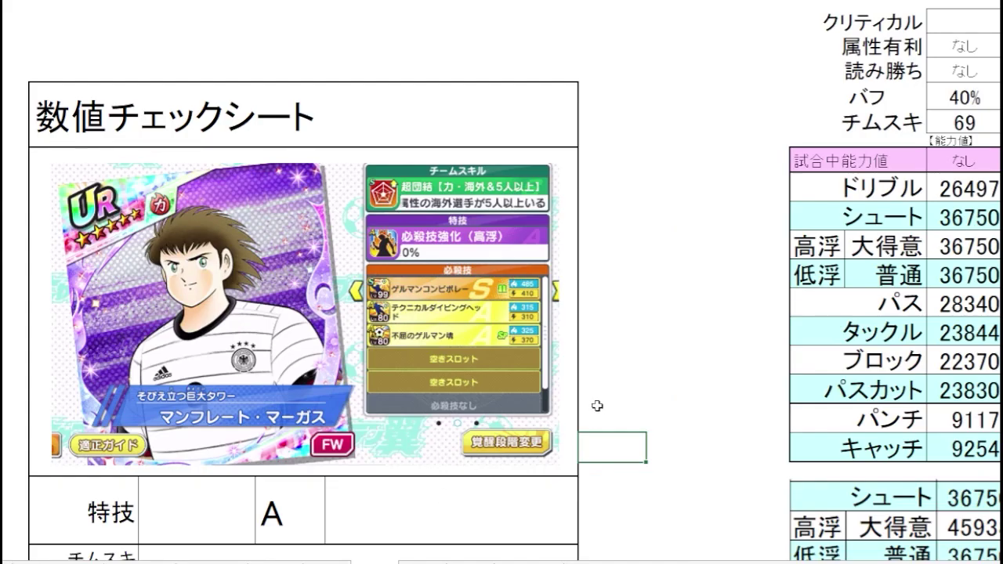
# - Examine the UR FW player card with its 必殺技強化（高浮） skill in the next 数値チェックシート
pyautogui.click(643, 339)
pyautogui.click(672, 263)
pyautogui.click(694, 228)
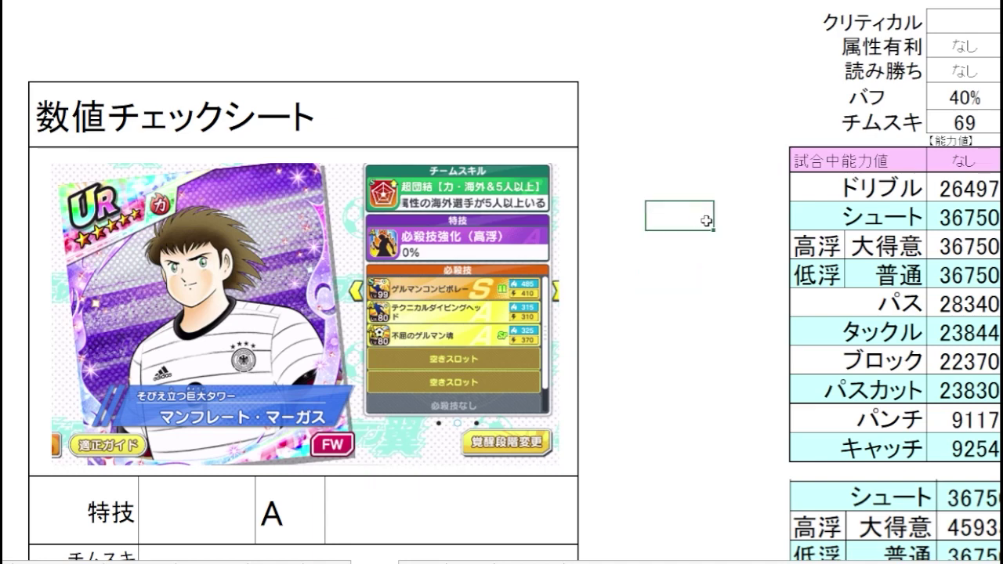
pyautogui.scroll(1, 706, 221)
pyautogui.scroll(-1, 706, 221)
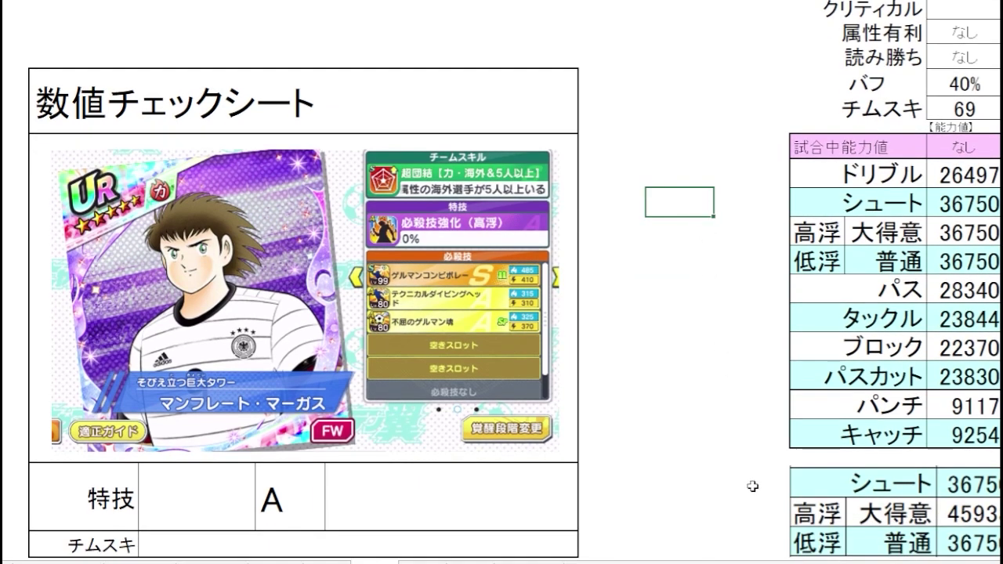
# - Check both 合計威力 values of the 高浮 大得意 row in this player's main ability table
pyautogui.hscroll(3, 502, 282)
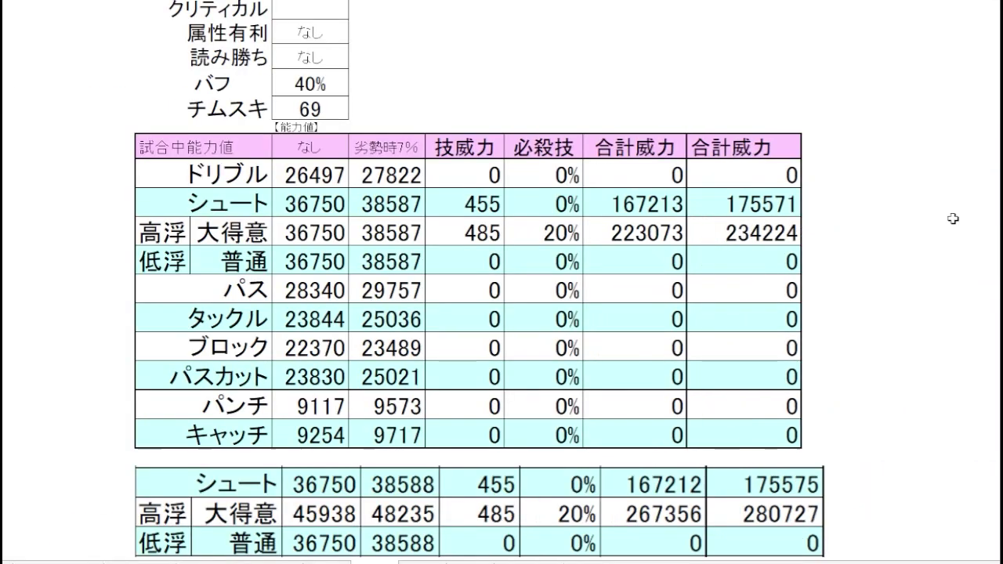
pyautogui.click(936, 208)
pyautogui.click(887, 233)
pyautogui.click(768, 235)
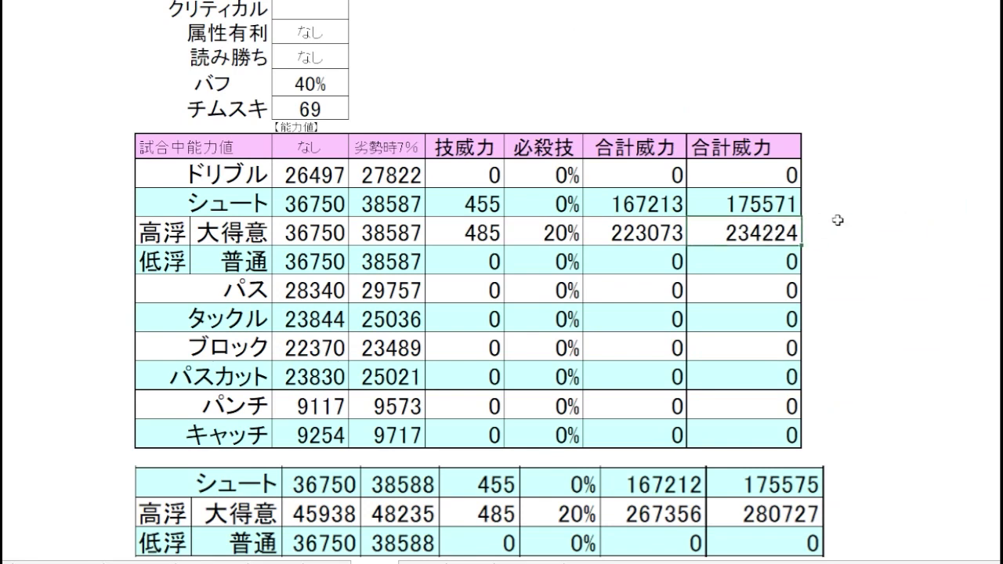
pyautogui.press('Left')
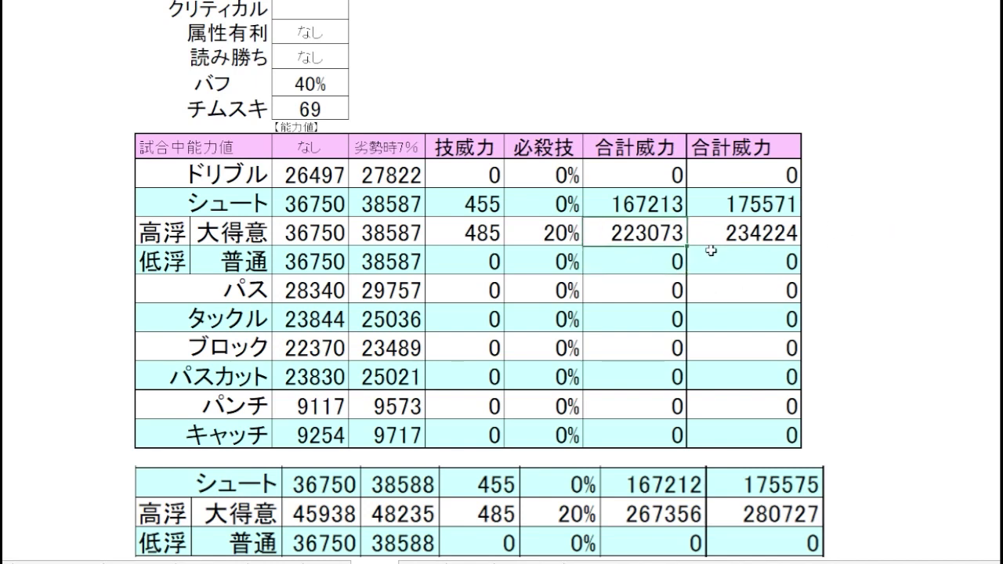
# - Compare the 高浮 大得意 合計威力 in the main table with the separate table beneath it
pyautogui.click(940, 281)
pyautogui.scroll(-2, 948, 270)
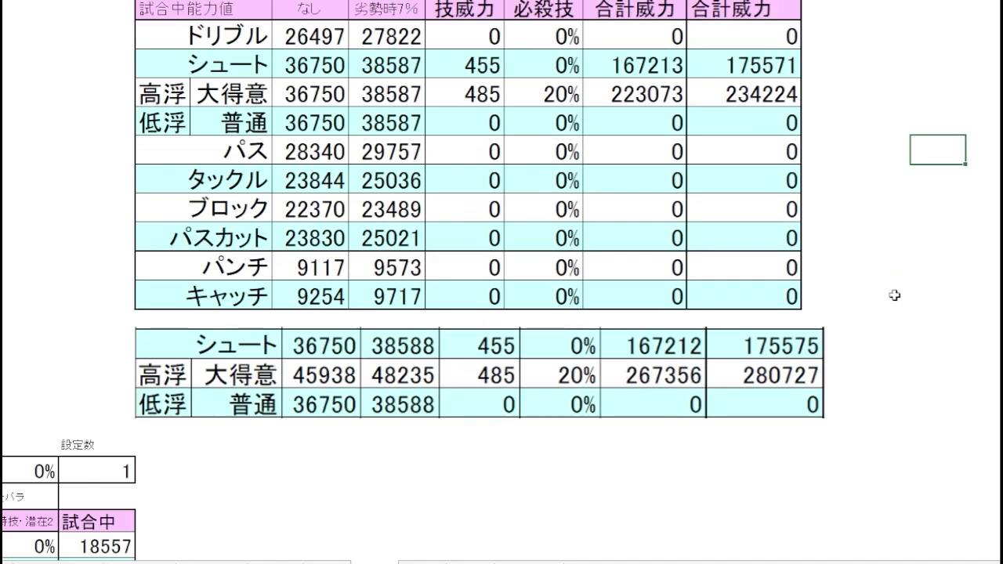
pyautogui.scroll(2, 852, 267)
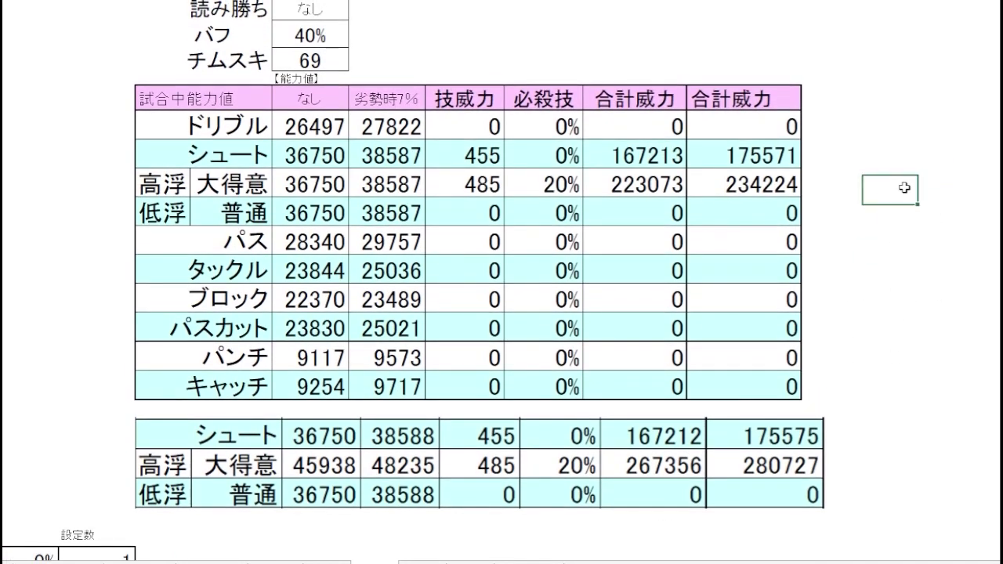
pyautogui.scroll(2, 901, 188)
pyautogui.scroll(1, 909, 157)
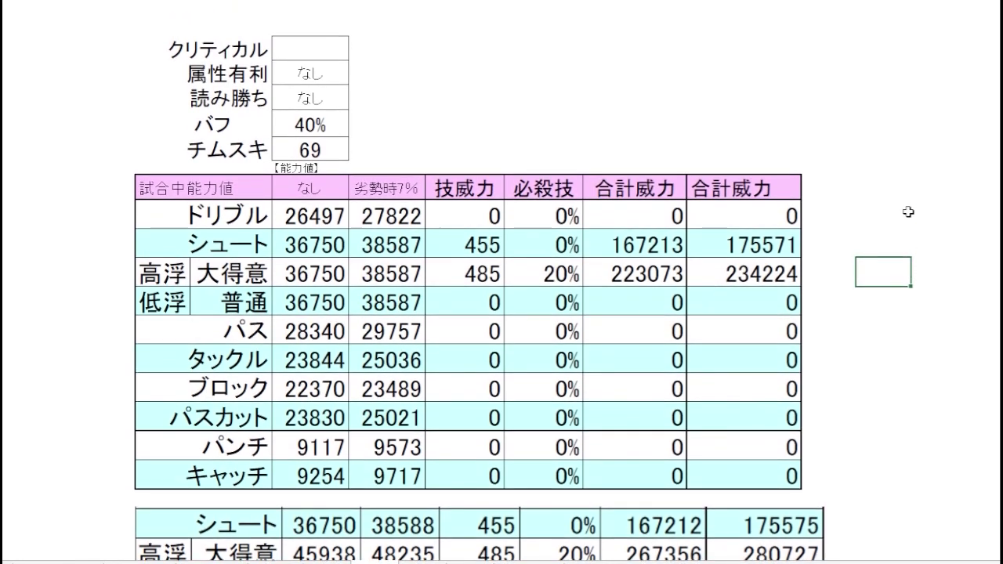
pyautogui.click(652, 271)
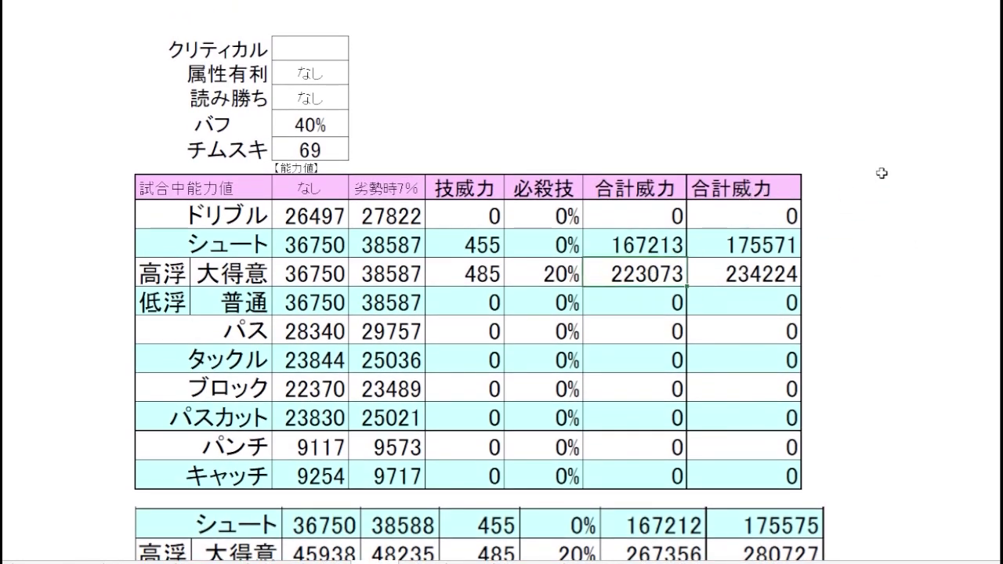
pyautogui.press('Right')
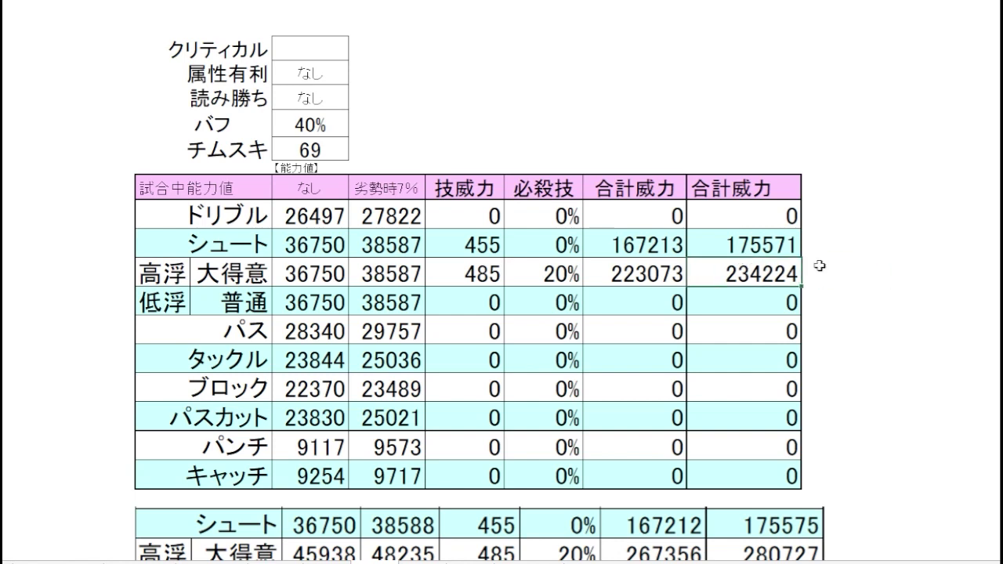
# - Examine the UR FW/OMF player card with ナトゥレーザ・カウンター in the next 数値チェックシート and bring up its ability table
pyautogui.moveTo(909, 274); pyautogui.dragTo(545, 280)
pyautogui.click(915, 265)
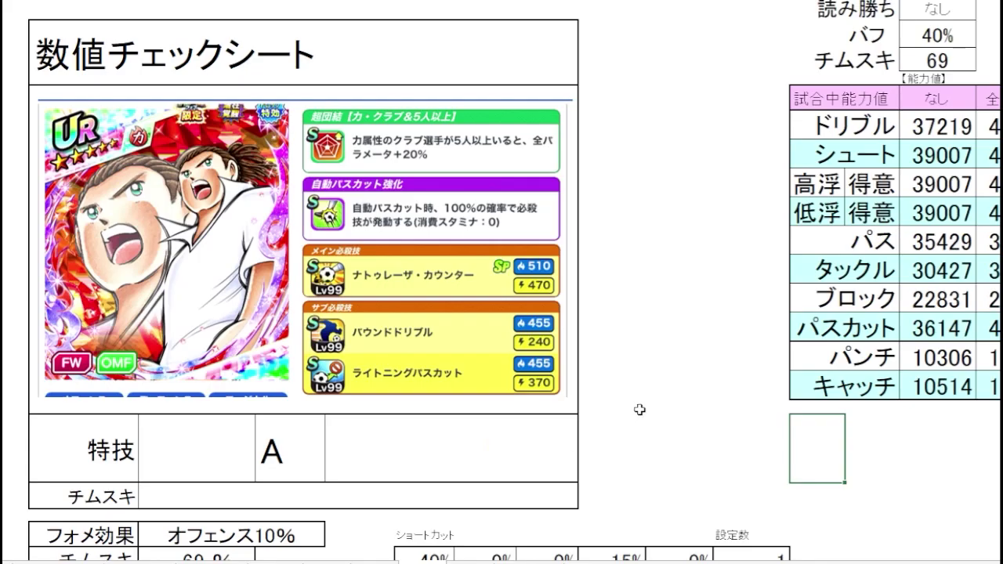
pyautogui.scroll(2, 638, 410)
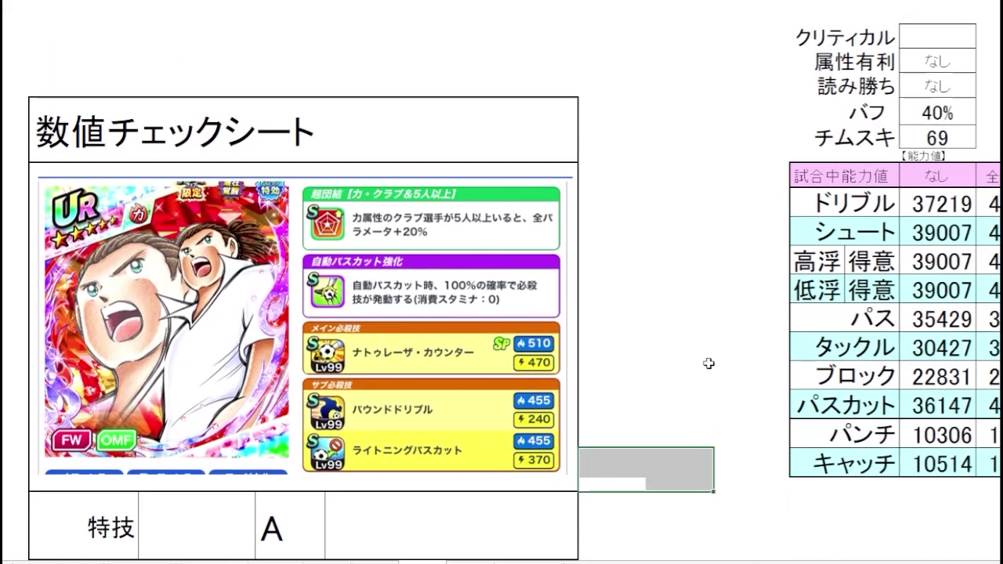
pyautogui.scroll(1, 709, 364)
pyautogui.scroll(-2, 719, 383)
pyautogui.hscroll(2, 881, 553)
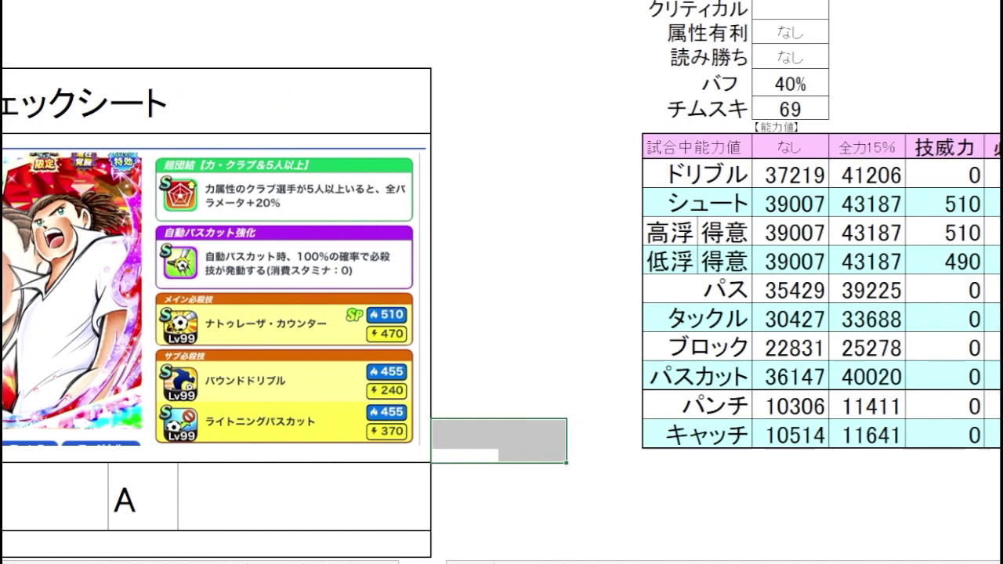
pyautogui.hscroll(7, 501, 282)
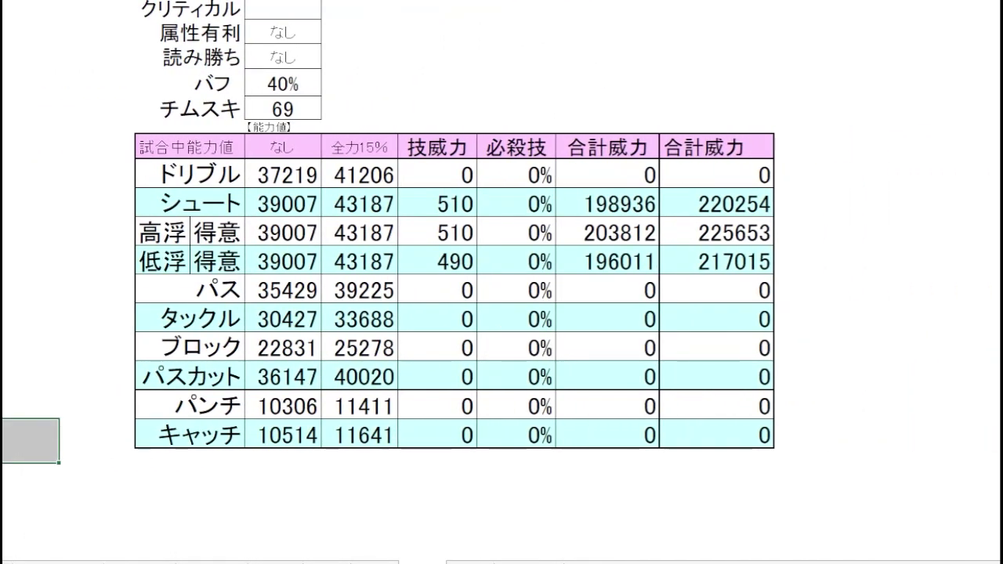
# - Check the 得意 rating and the 全力15% 合計威力 of the 高浮 row in this player's table
pyautogui.click(900, 237)
pyautogui.click(836, 233)
pyautogui.click(231, 230)
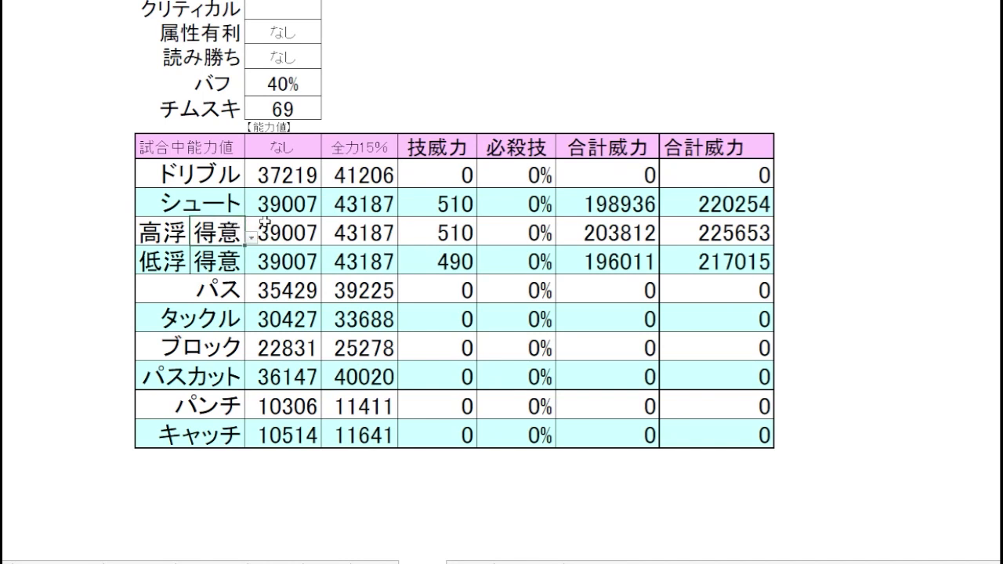
pyautogui.click(870, 210)
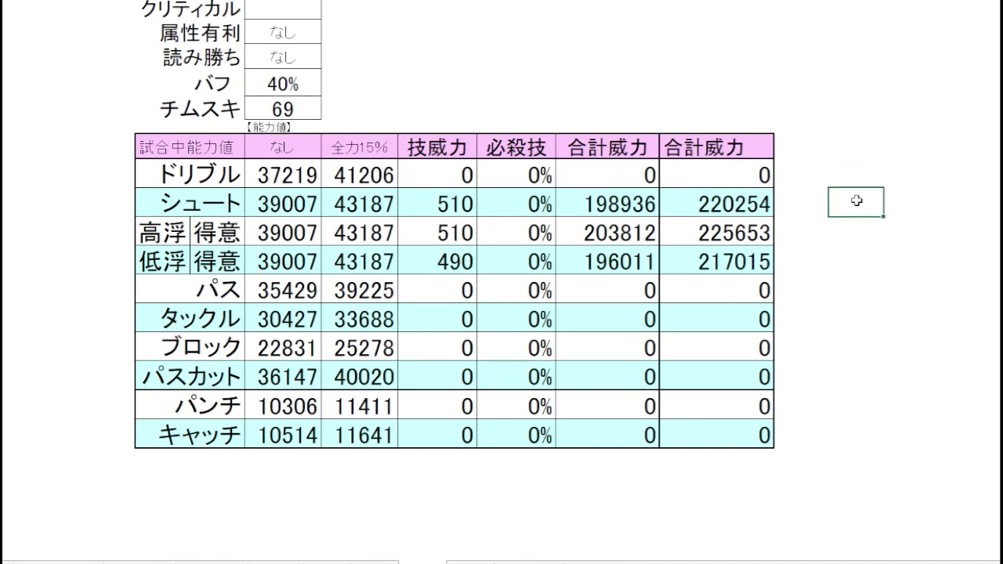
pyautogui.press('Down')
pyautogui.press('Left')
pyautogui.press('Left')
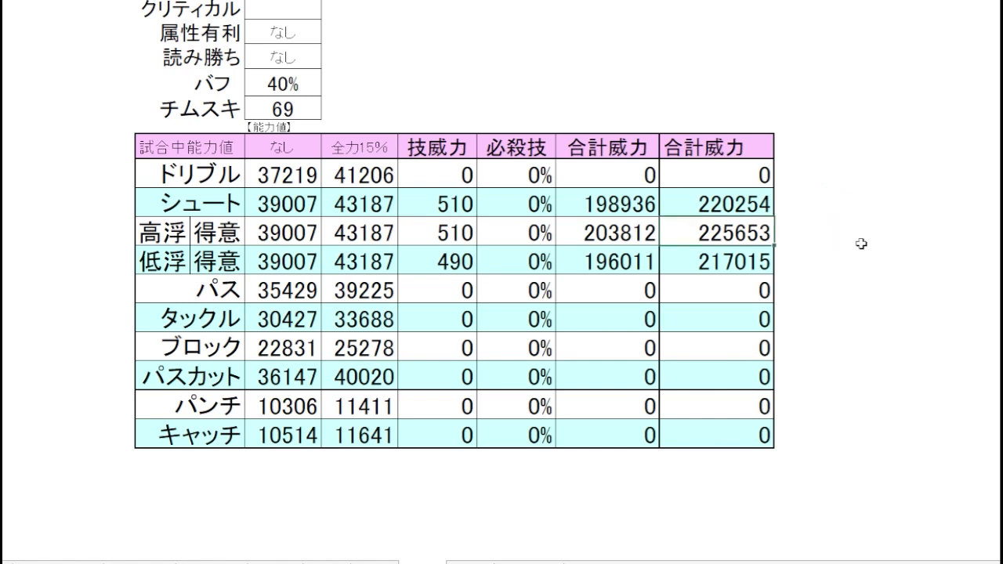
# - Compare the 全力15% 合計威力 of the 高浮 得意 row with that of the シュート row
pyautogui.click(855, 230)
pyautogui.click(758, 232)
pyautogui.press('Up')
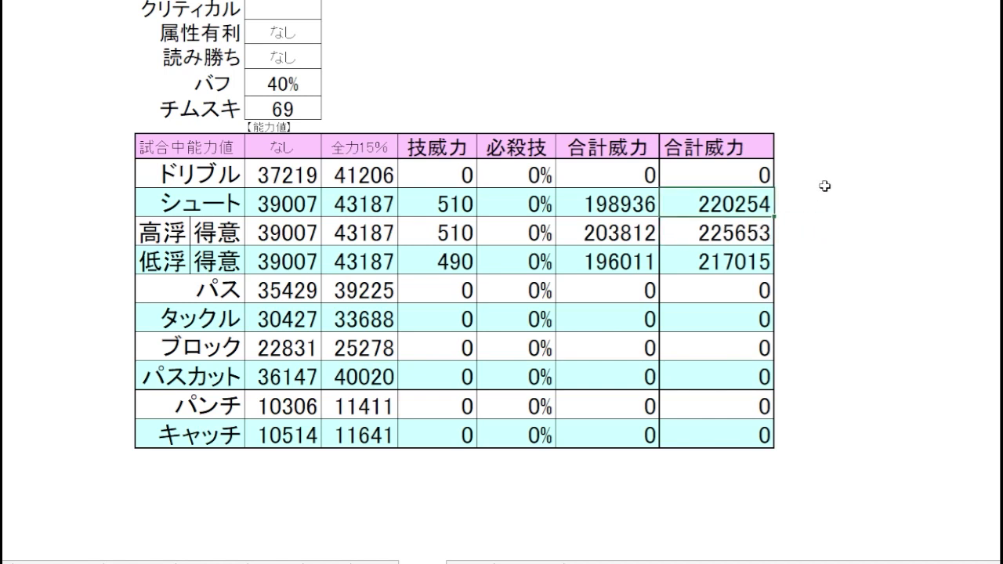
pyautogui.press('Down')
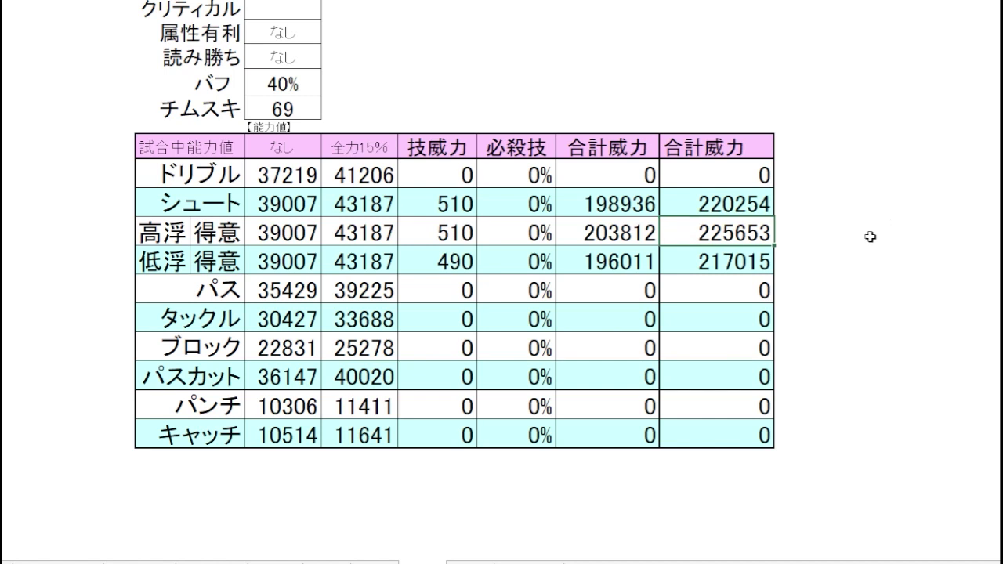
pyautogui.press('Right')
pyautogui.press('Left')
pyautogui.press('Right')
pyautogui.press('Right')
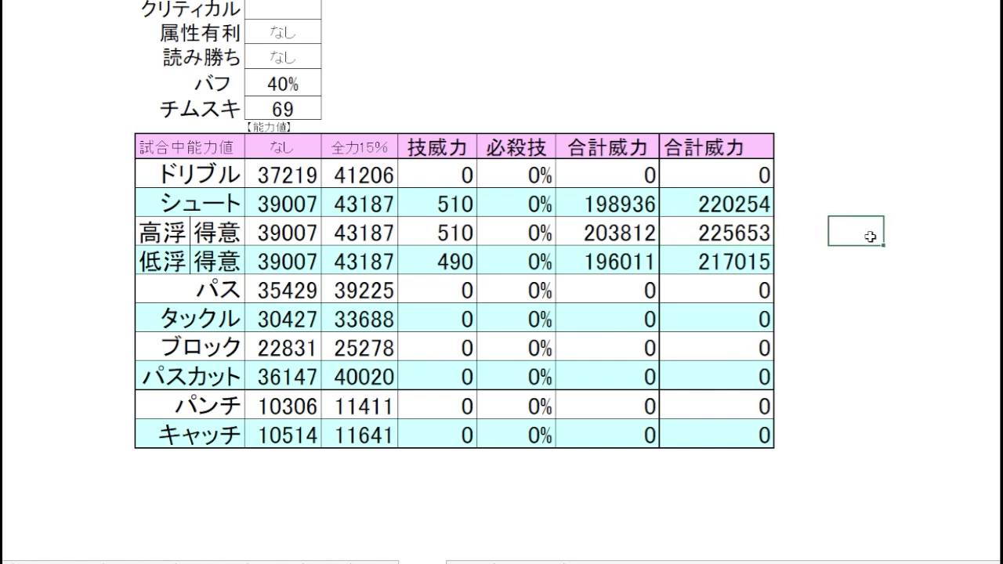
pyautogui.press('Left')
pyautogui.press('Left')
pyautogui.press('Right')
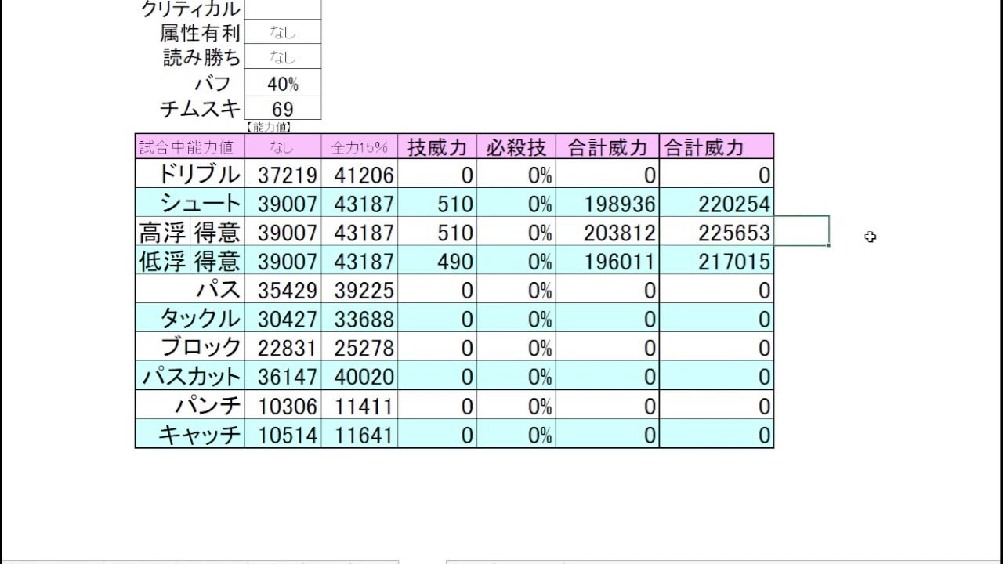
pyautogui.press('Right')
pyautogui.press('Left')
pyautogui.press('Left')
pyautogui.press('Up')
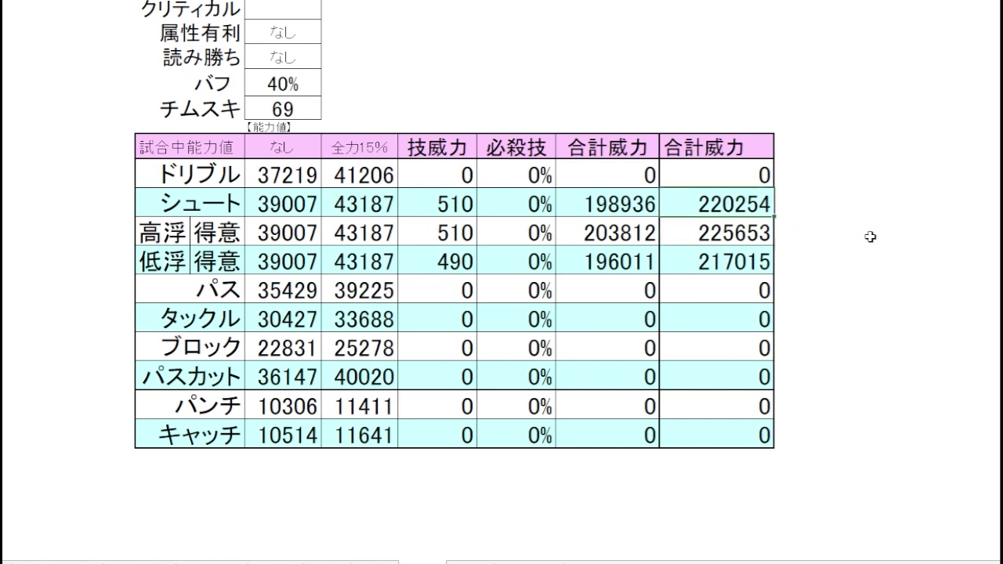
pyautogui.click(870, 236)
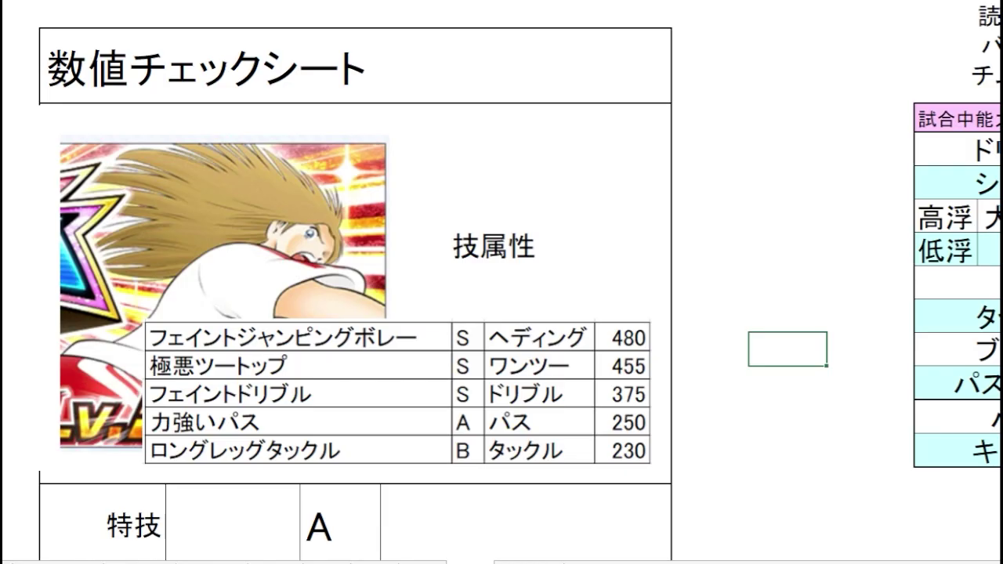
# - Examine the フェイントジャンピングボレー player's skill list in the next 数値チェックシート and bring up the ability table
pyautogui.click(821, 307)
pyautogui.scroll(1, 838, 308)
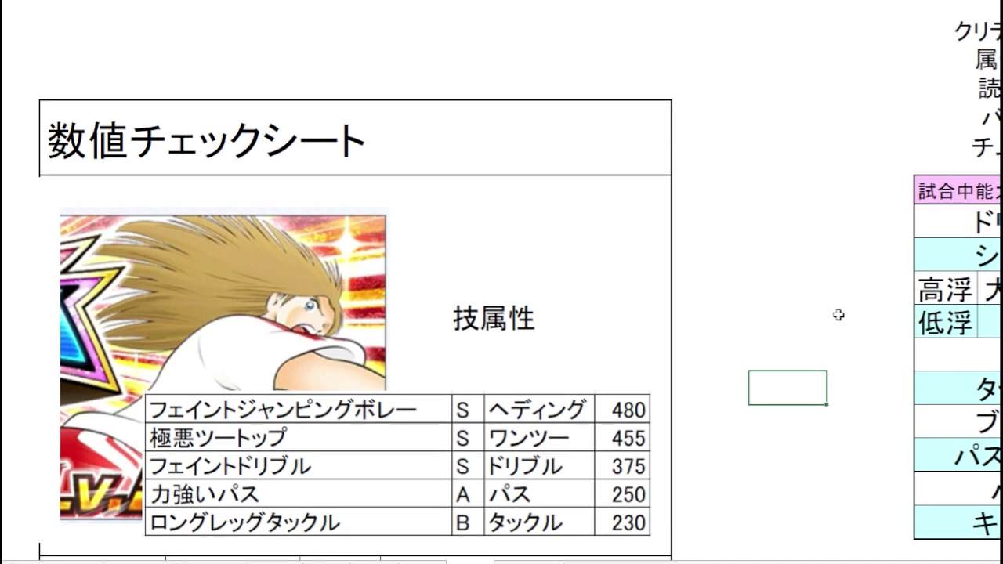
pyautogui.scroll(-1, 838, 316)
pyautogui.hscroll(2, 502, 282)
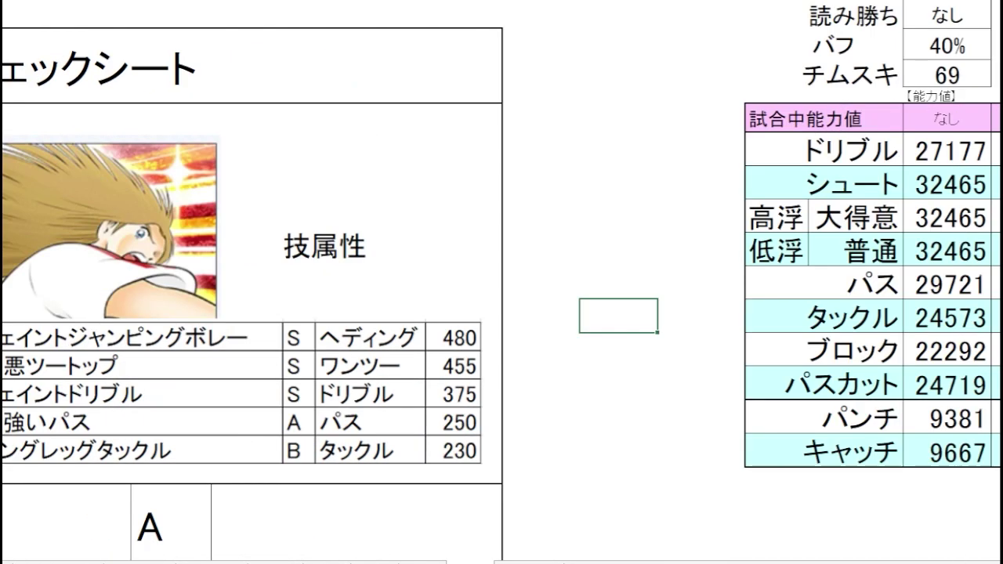
pyautogui.hscroll(7, 501, 313)
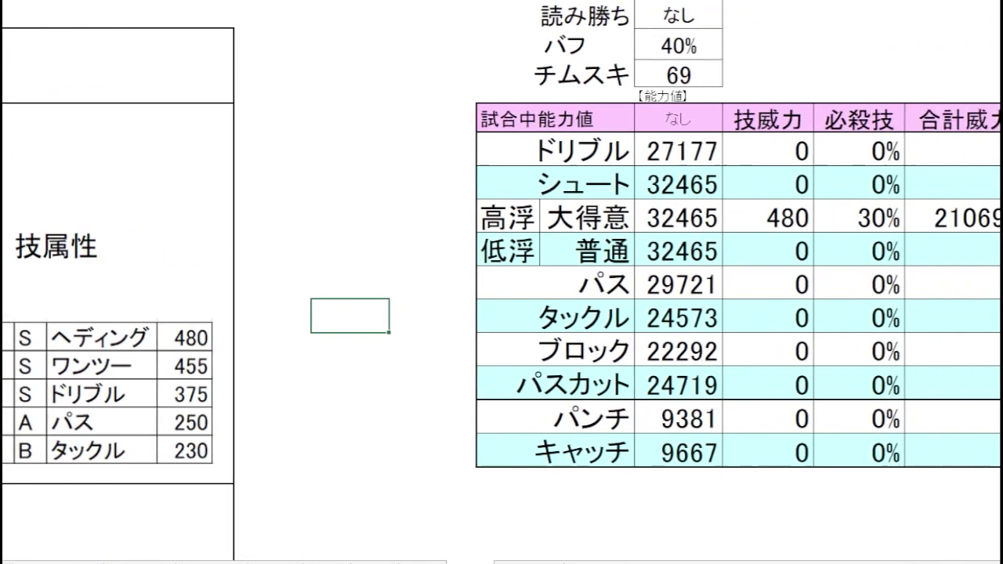
# - Check the 高浮 大得意 合計威力 of the フェイントジャンピングボレー player without 属性有利 or 読み勝ち
pyautogui.click(902, 222)
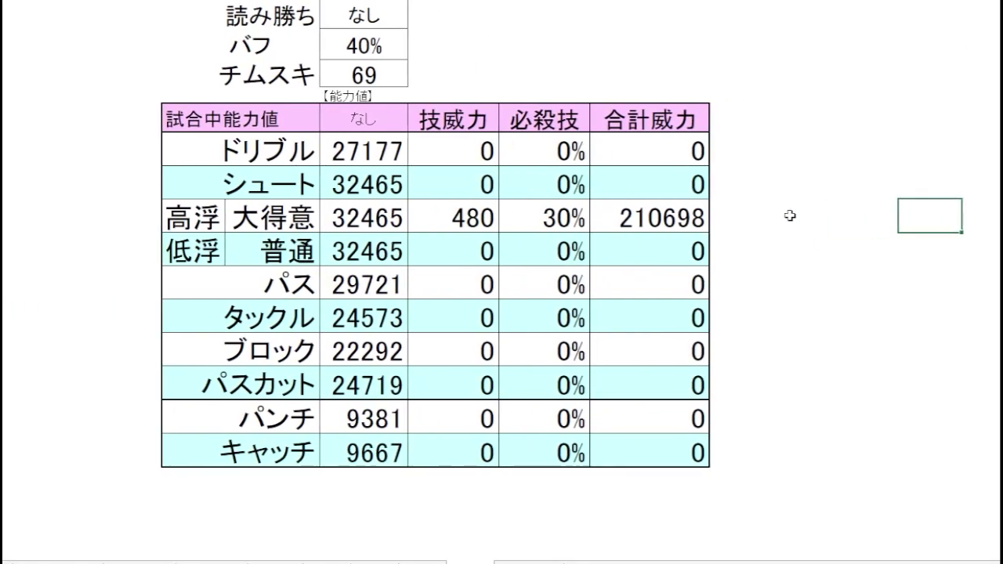
pyautogui.click(790, 217)
pyautogui.scroll(1, 788, 171)
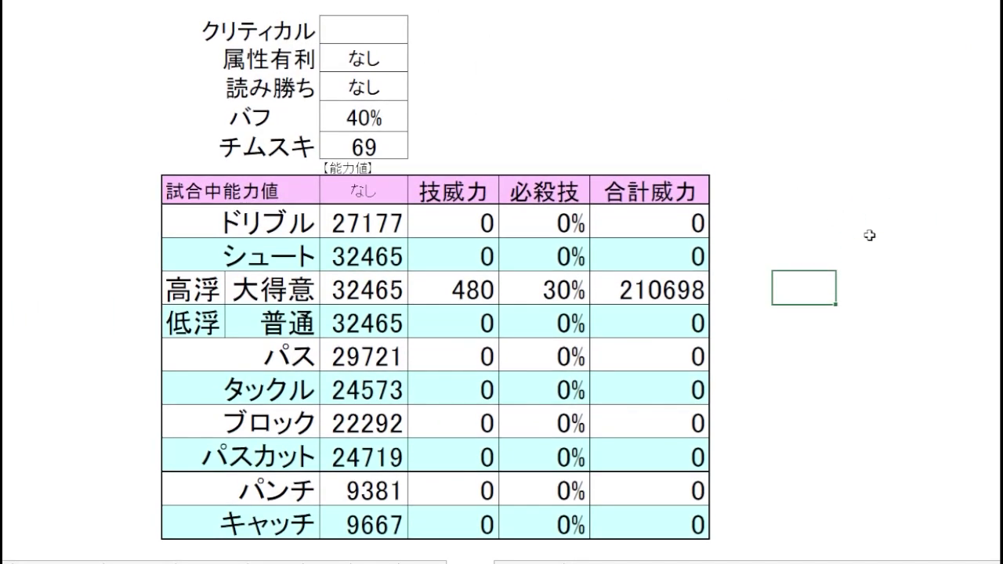
pyautogui.click(869, 228)
pyautogui.click(836, 290)
pyautogui.click(828, 217)
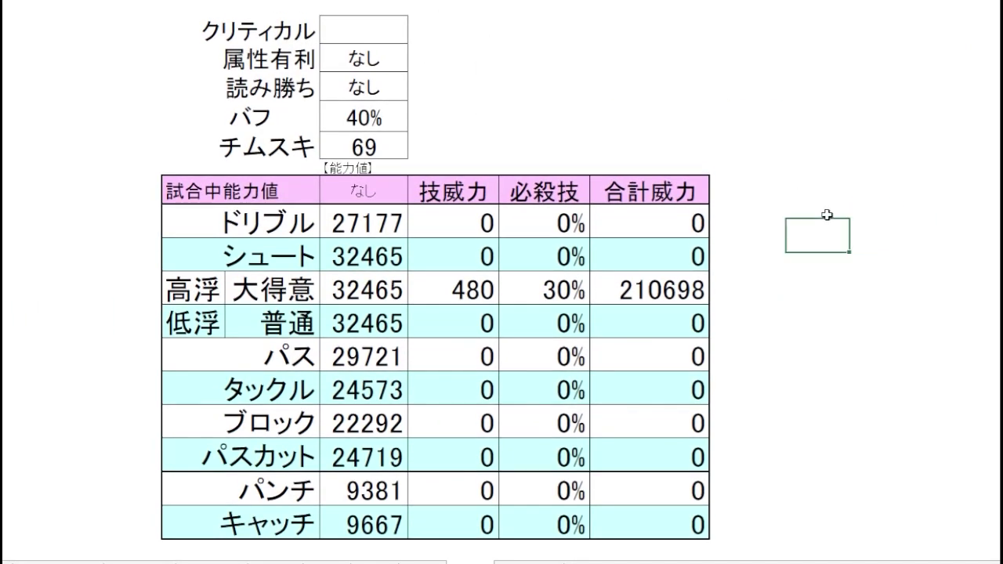
pyautogui.click(692, 302)
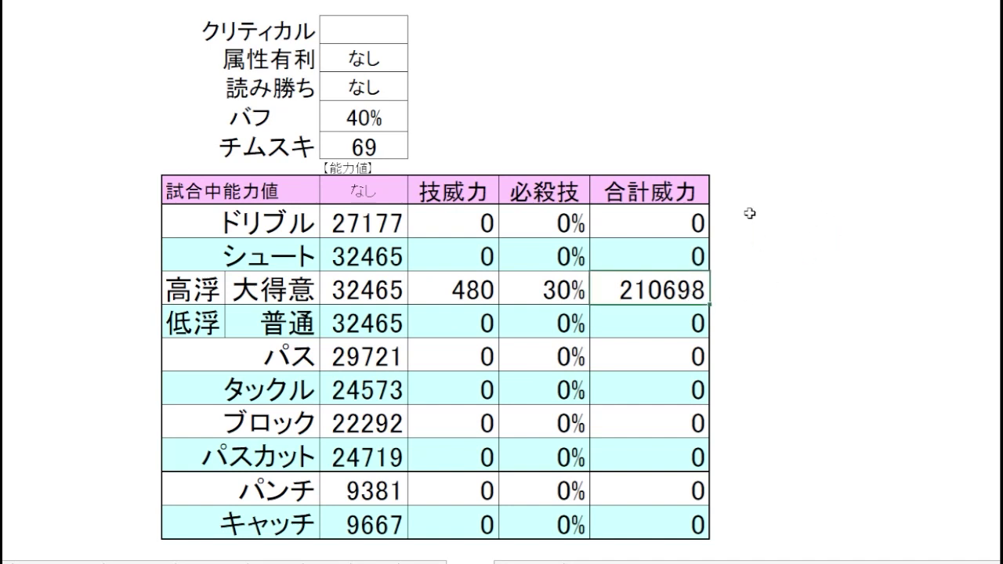
pyautogui.click(773, 302)
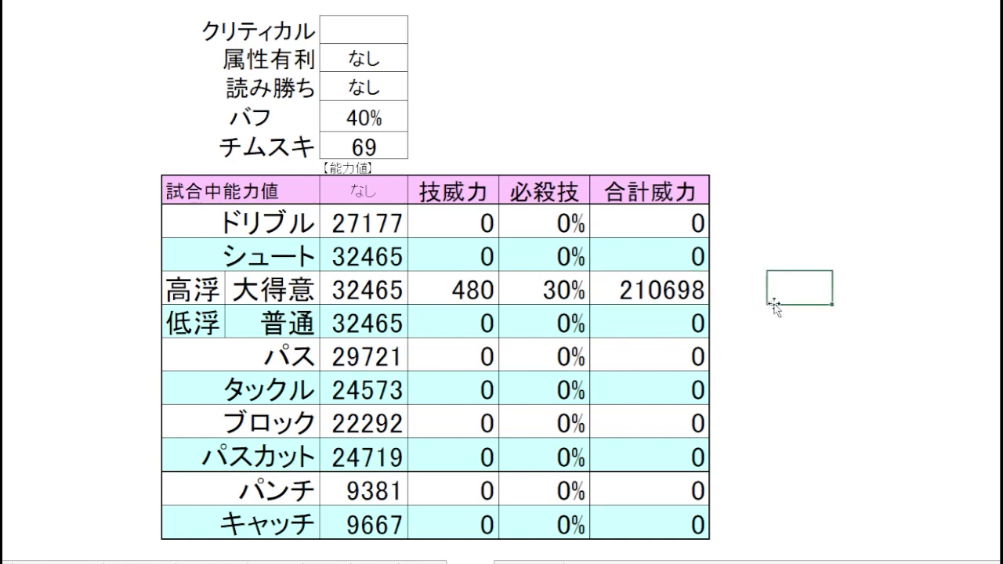
pyautogui.click(717, 210)
pyautogui.click(643, 86)
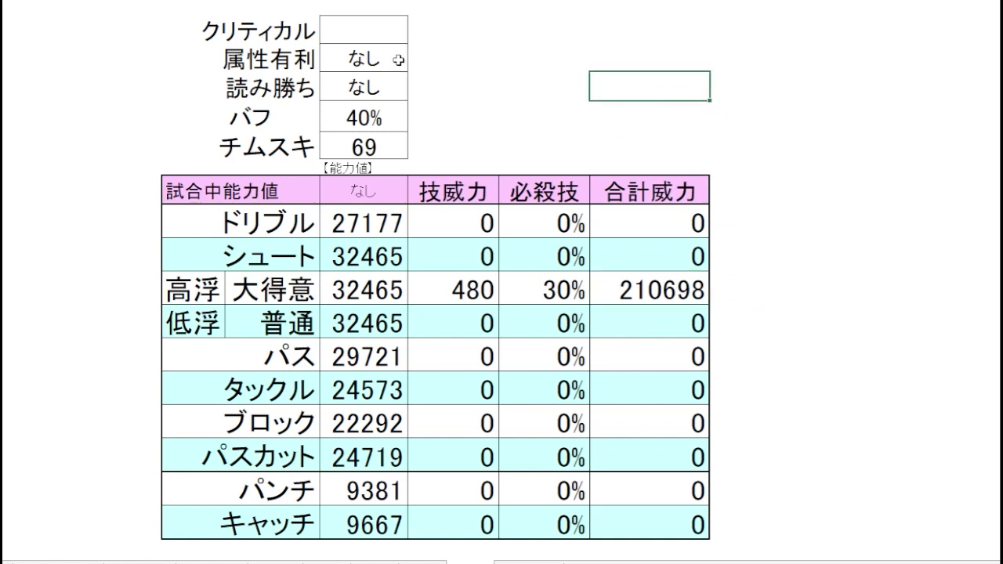
# - Set 属性有利 to あり in the フェイントジャンピングボレー player's sheet
pyautogui.click(402, 63)
pyautogui.click(416, 63)
pyautogui.click(409, 79)
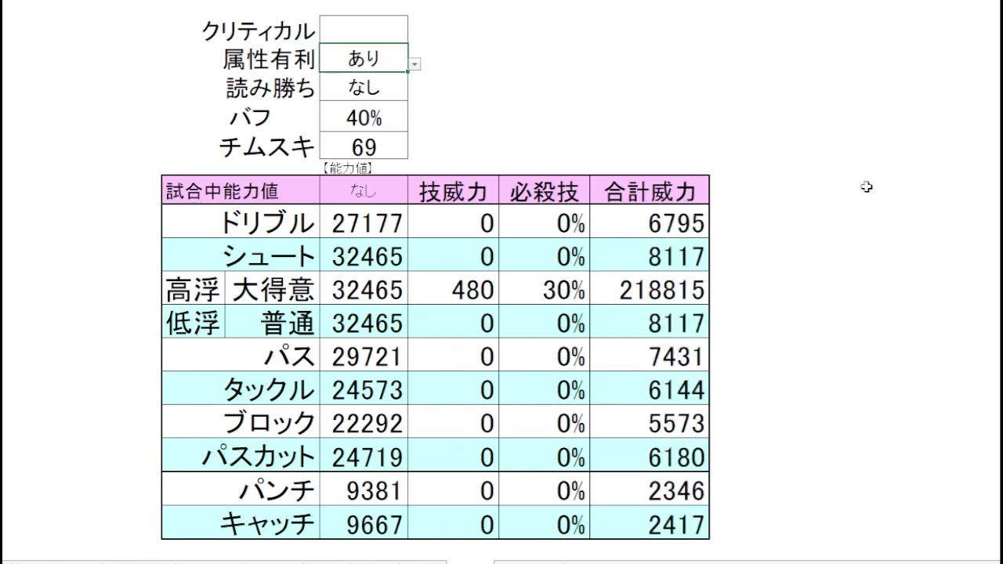
pyautogui.click(862, 210)
pyautogui.click(815, 293)
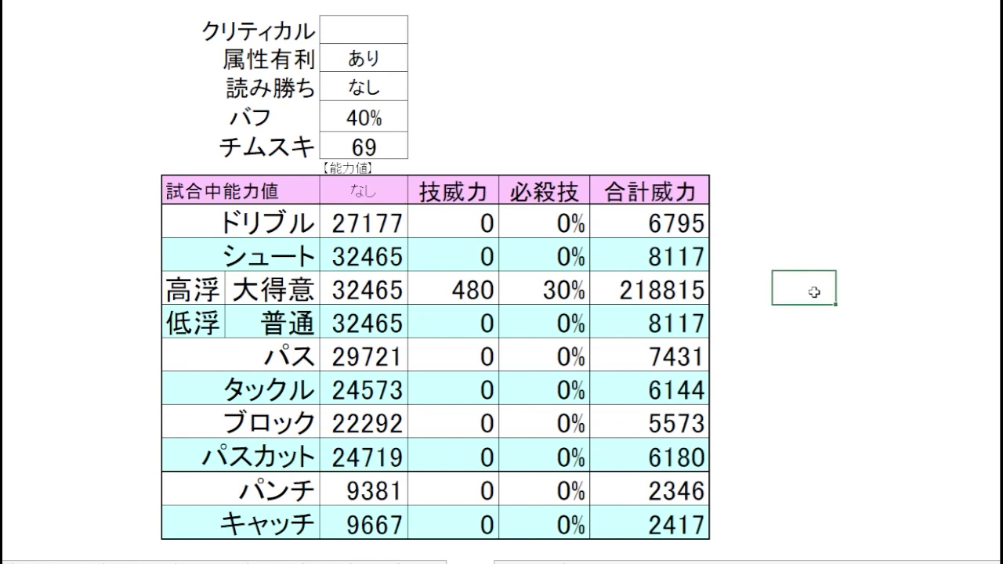
# - Examine the 高浮 大得意 合計威力 of this player with 属性有利 applied
pyautogui.click(688, 301)
pyautogui.click(767, 289)
pyautogui.click(807, 278)
pyautogui.click(757, 287)
pyautogui.click(798, 280)
pyautogui.moveTo(799, 279); pyautogui.dragTo(813, 279)
pyautogui.click(850, 294)
pyautogui.moveTo(828, 284); pyautogui.dragTo(820, 267)
pyautogui.click(862, 292)
pyautogui.click(816, 291)
pyautogui.click(861, 292)
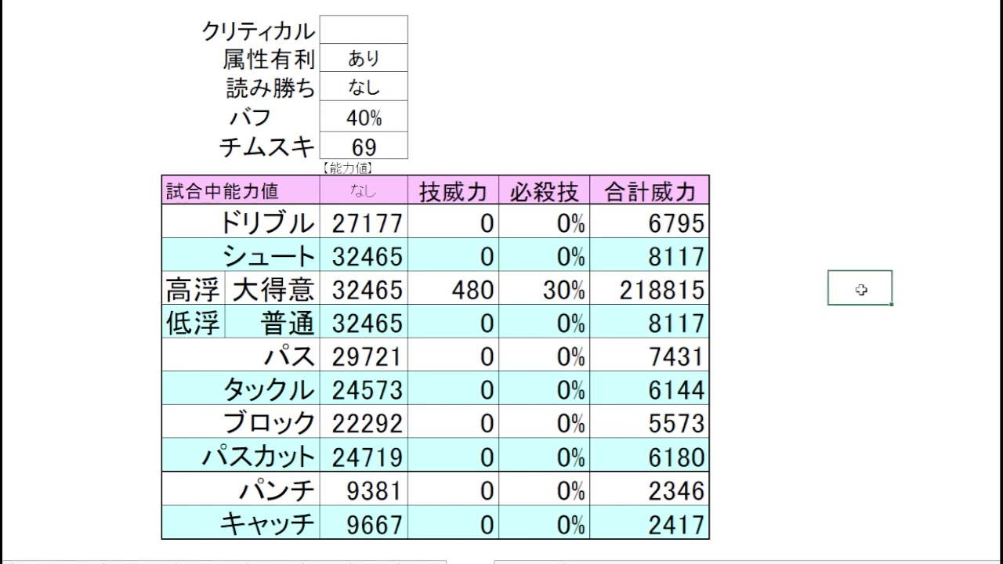
pyautogui.click(801, 296)
pyautogui.click(750, 294)
pyautogui.click(808, 290)
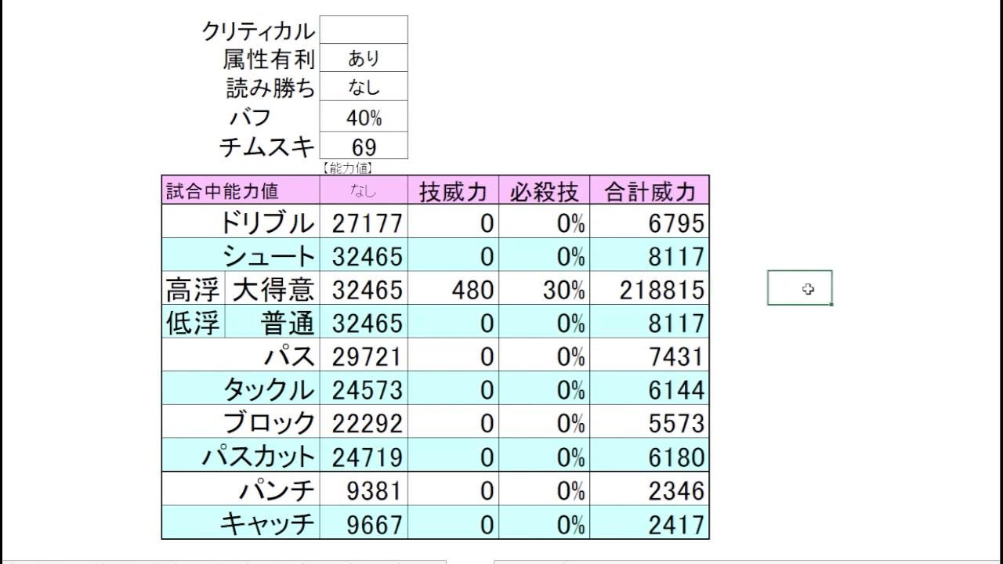
pyautogui.click(893, 286)
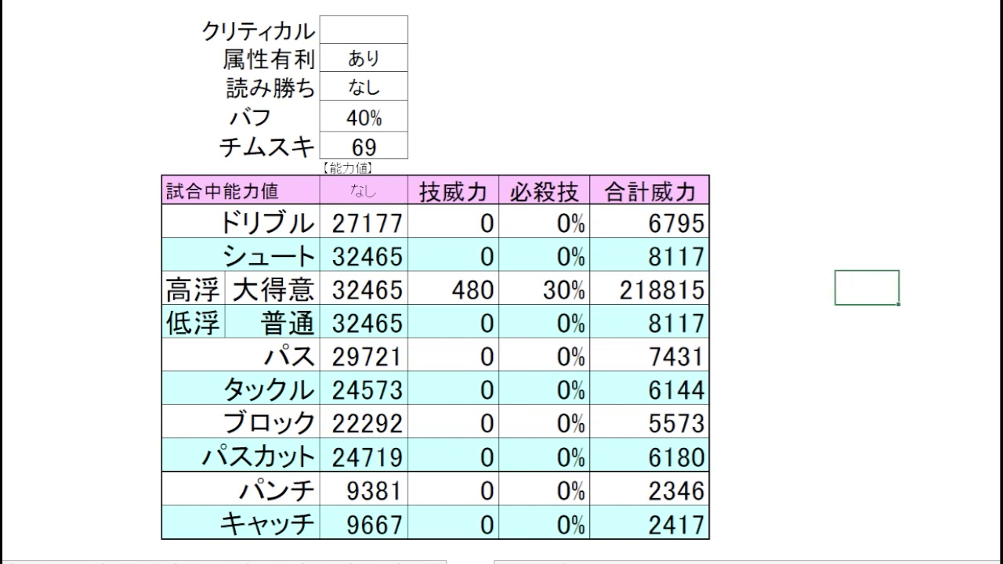
pyautogui.moveTo(977, 289); pyautogui.dragTo(798, 294)
pyautogui.click(801, 294)
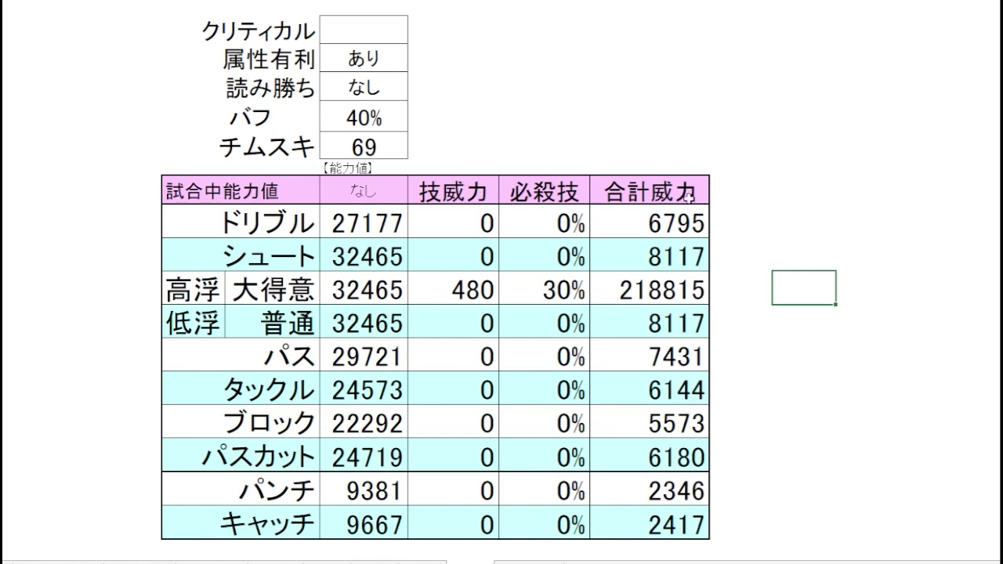
# - Recheck the 属性有利 setting together with the 合計威力 of the 高浮 大得意 row
pyautogui.click(398, 60)
pyautogui.click(668, 296)
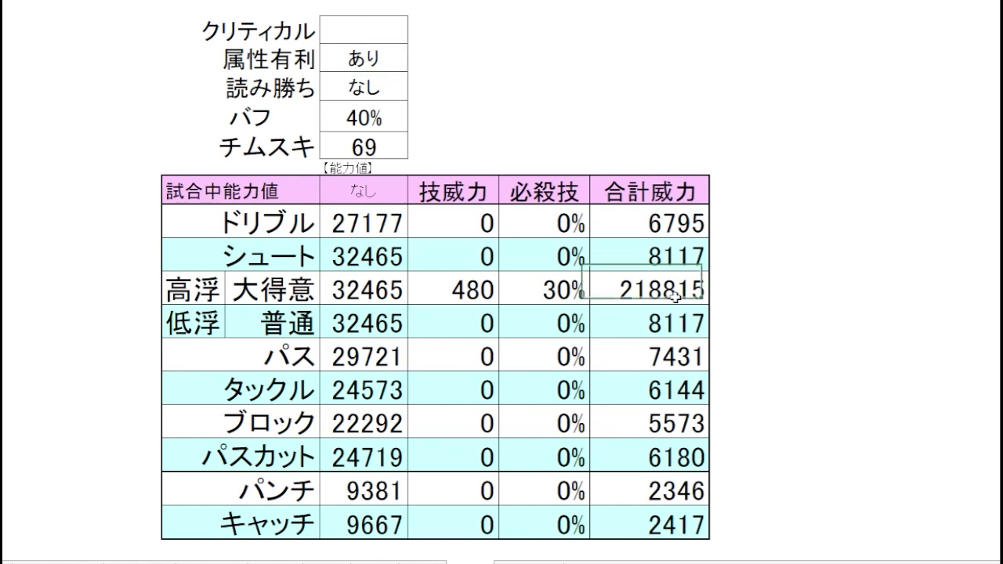
pyautogui.click(774, 299)
pyautogui.click(881, 293)
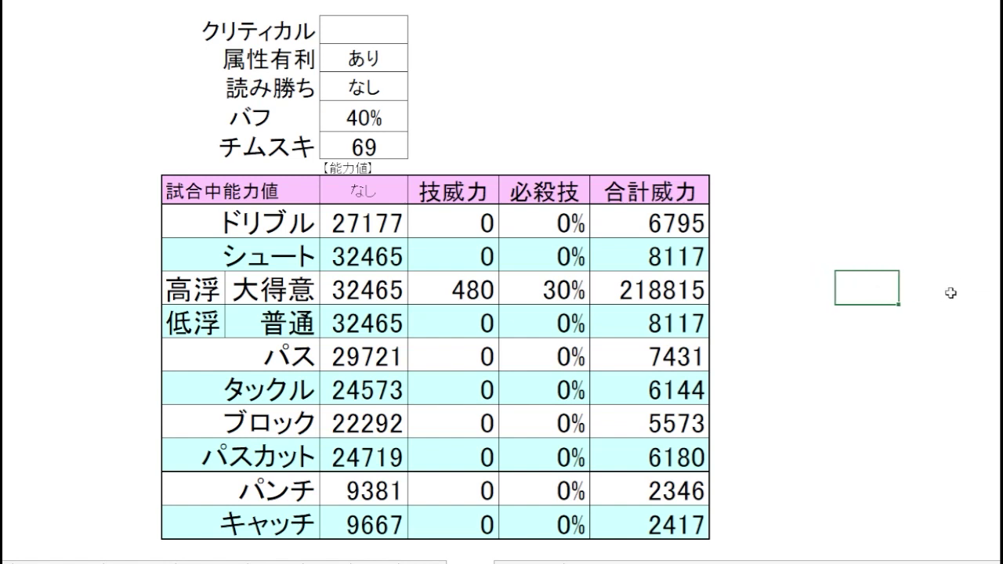
pyautogui.click(805, 295)
pyautogui.click(879, 292)
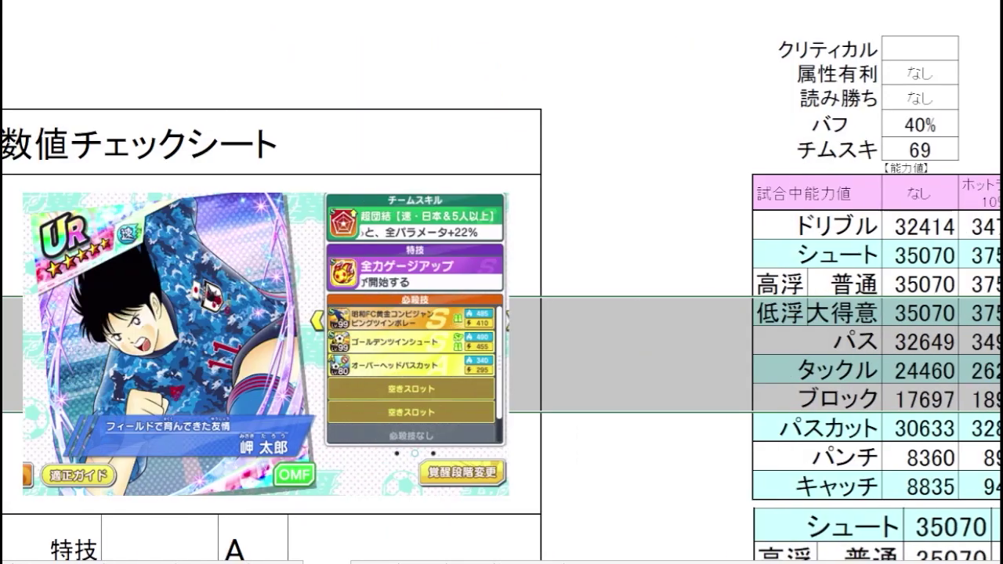
# - Review the シュート and 低浮 大得意 合計威力 in the main table of the UR OMF player with ゴールデンツインシュート
pyautogui.click(650, 342)
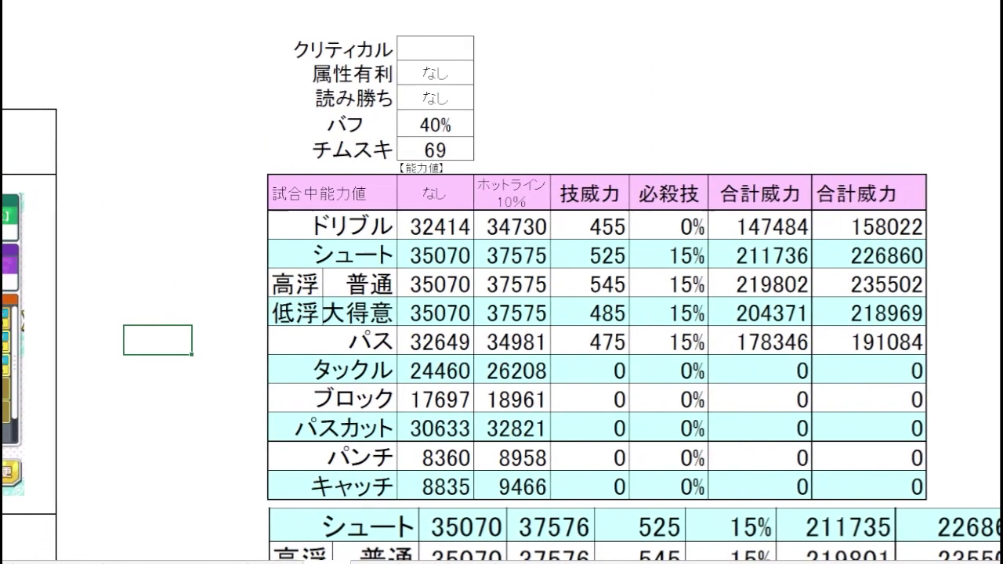
pyautogui.click(943, 256)
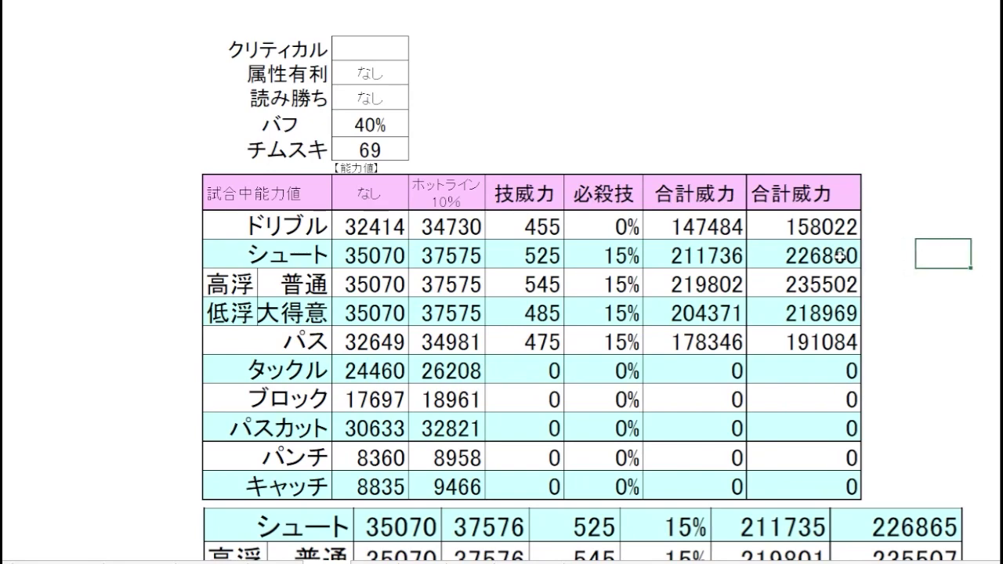
pyautogui.moveTo(839, 257); pyautogui.dragTo(800, 262)
pyautogui.click(952, 255)
pyautogui.click(964, 314)
# - Compare the シュート, 高浮 and 低浮 rows of the main table with the separate table beneath it
pyautogui.scroll(-1, 964, 314)
pyautogui.scroll(-2, 502, 282)
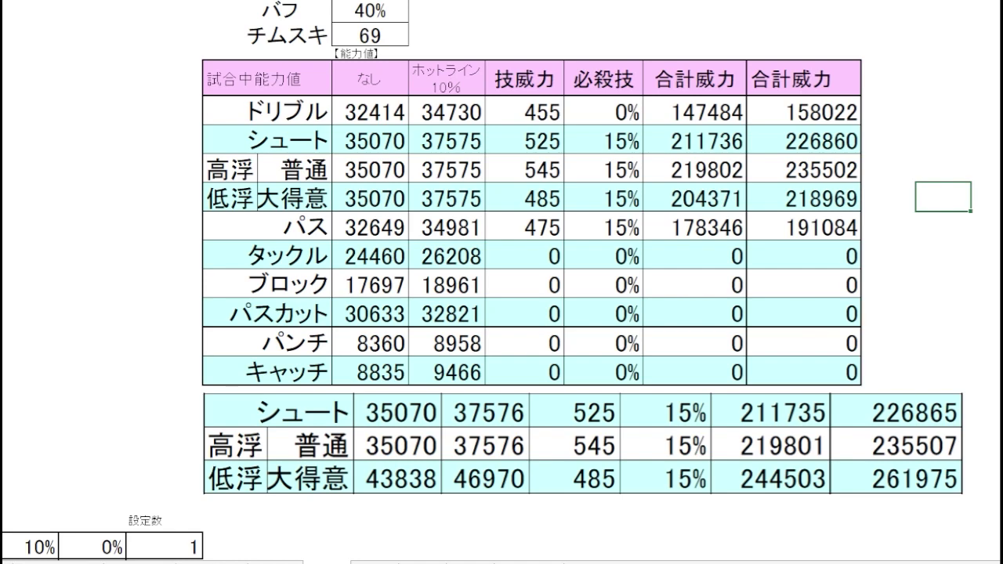
pyautogui.scroll(1, 996, 266)
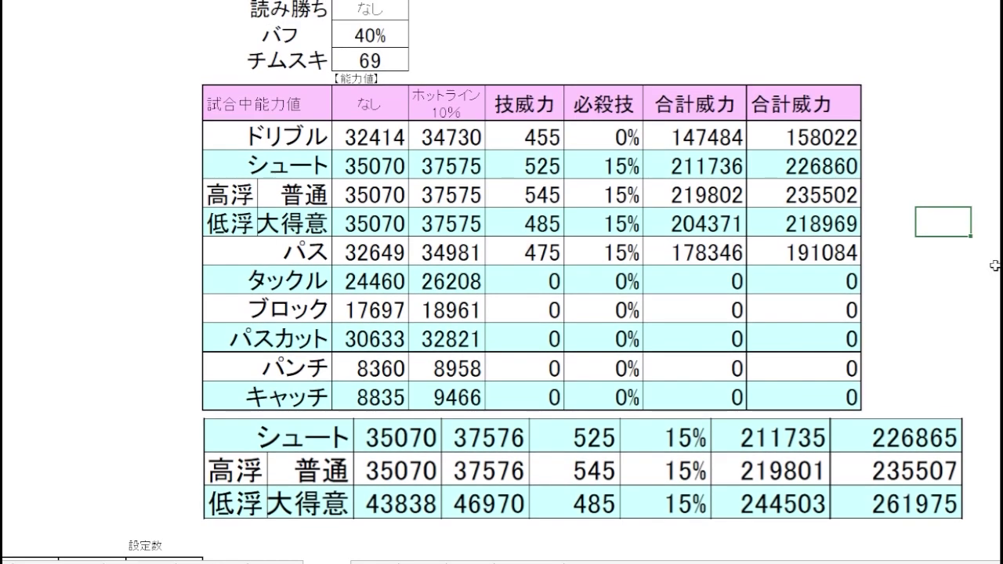
# - Review the 合計威力 values of the シュート, 高浮 普通 and 低浮 大得意 rows in the main table
pyautogui.scroll(2, 996, 267)
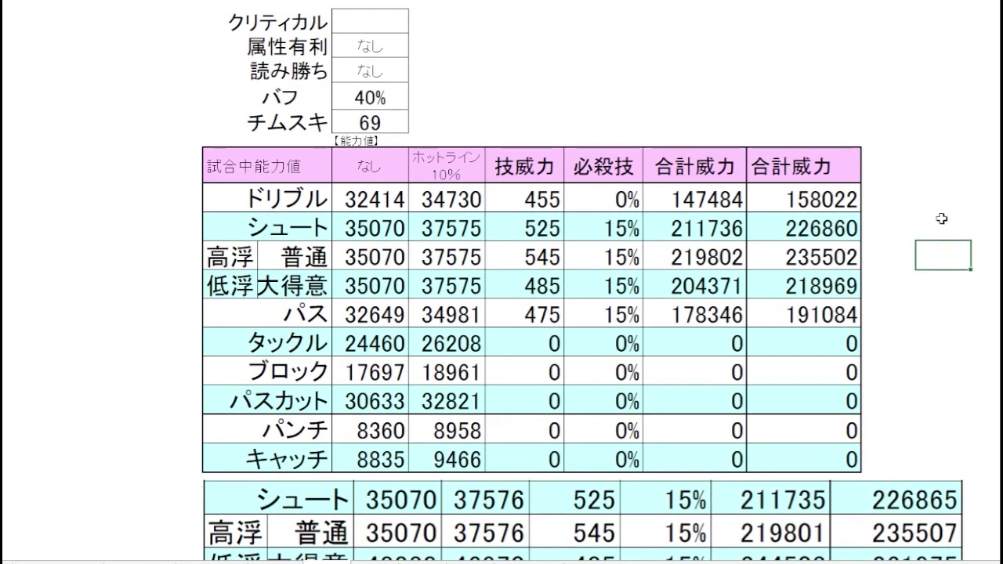
pyautogui.moveTo(942, 219); pyautogui.dragTo(689, 284)
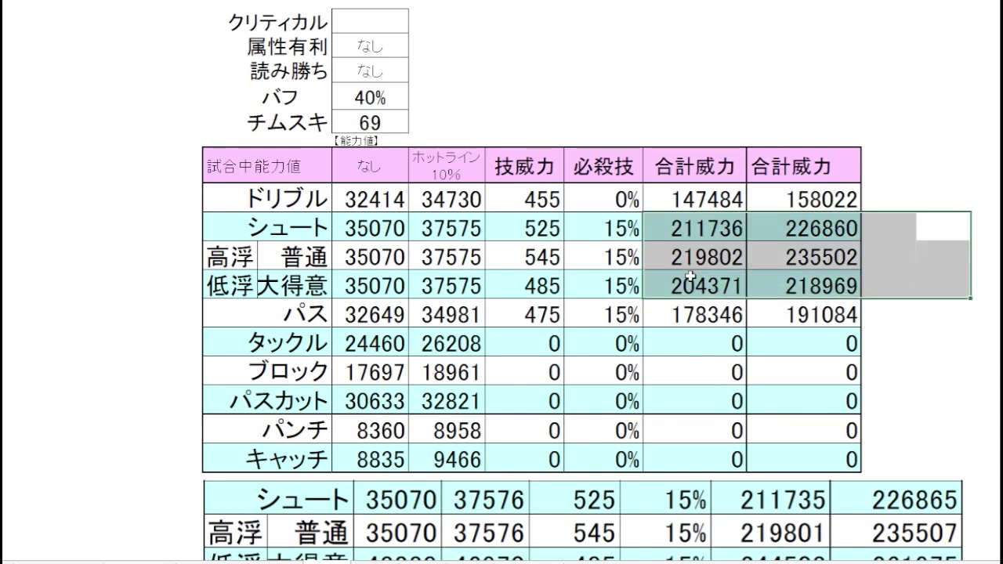
pyautogui.click(963, 294)
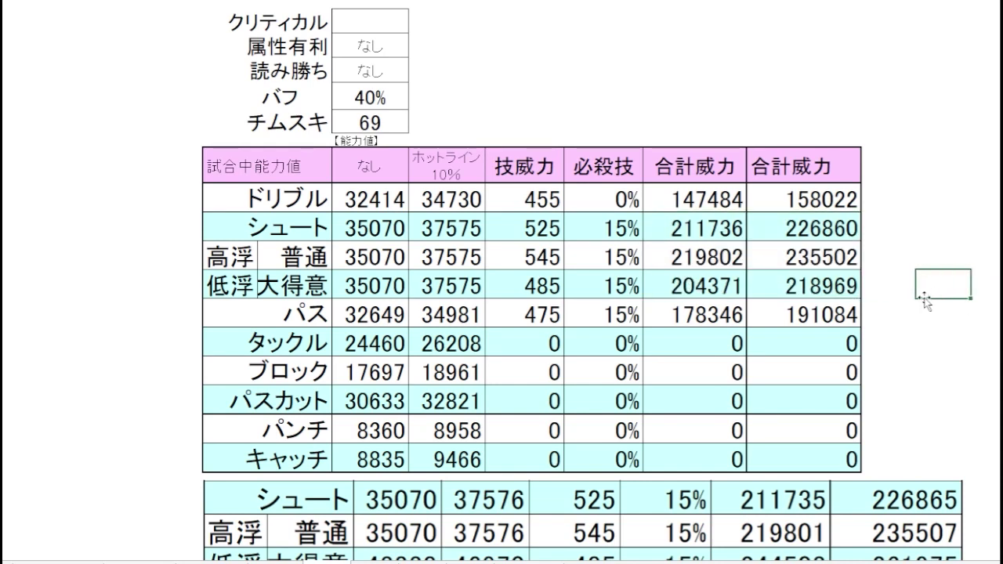
# - Go to the calculation-method sheet and examine the 今までの考え方 formula and its 40000×500/100×1.25 example
pyautogui.press('Left')
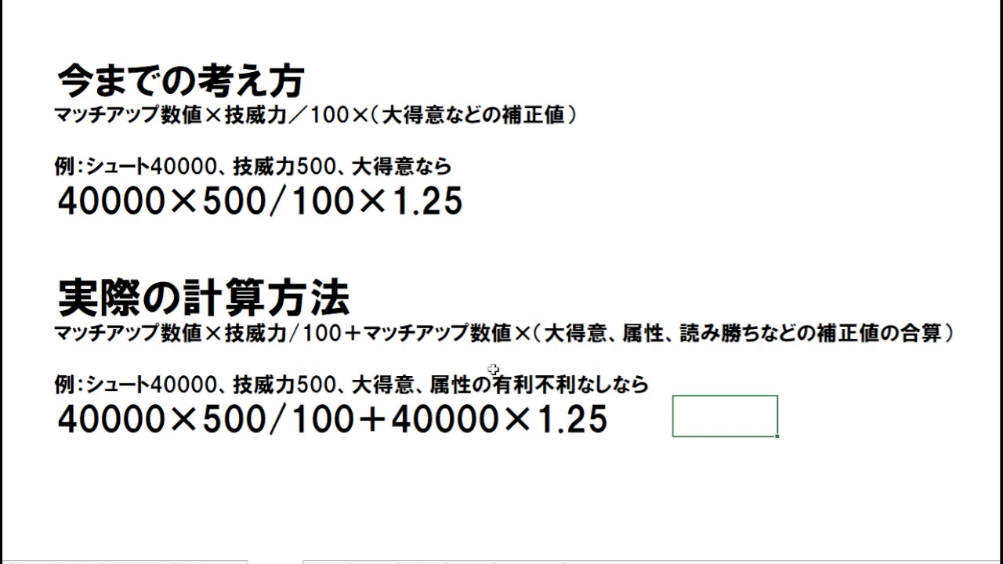
pyautogui.scroll(1, 494, 370)
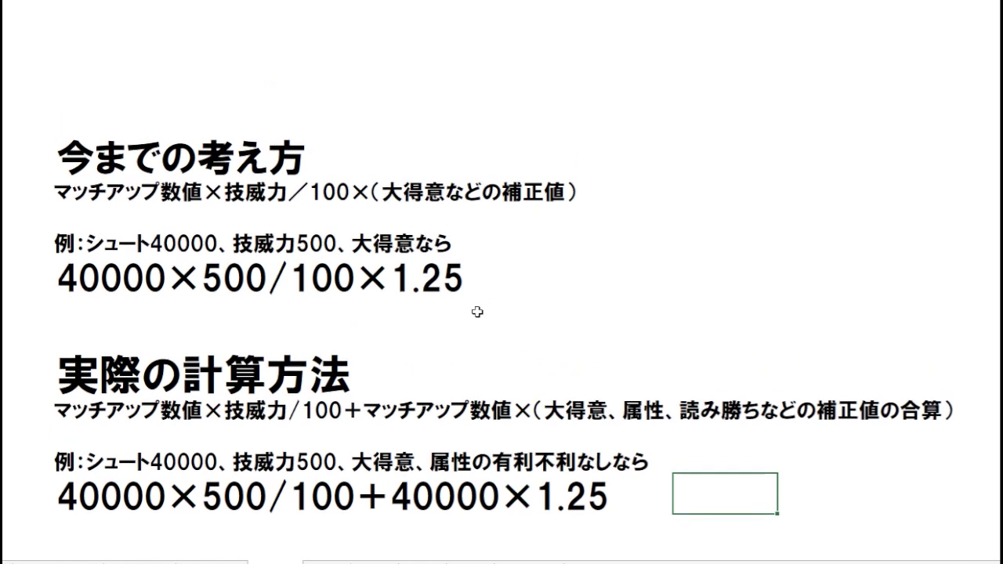
pyautogui.click(477, 311)
pyautogui.moveTo(57, 282); pyautogui.dragTo(548, 281)
pyautogui.click(616, 278)
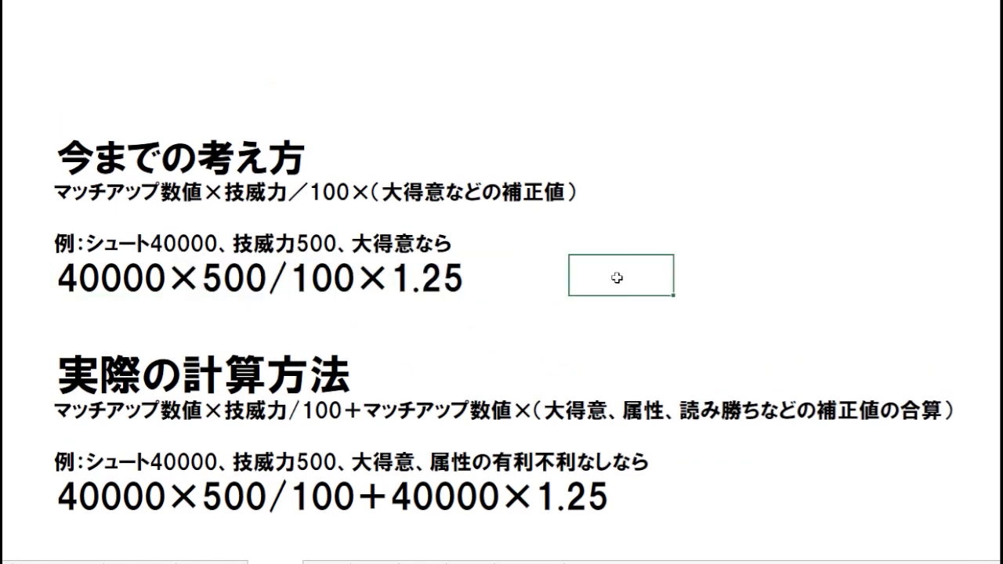
pyautogui.click(548, 279)
pyautogui.click(609, 277)
pyautogui.scroll(-1, 659, 264)
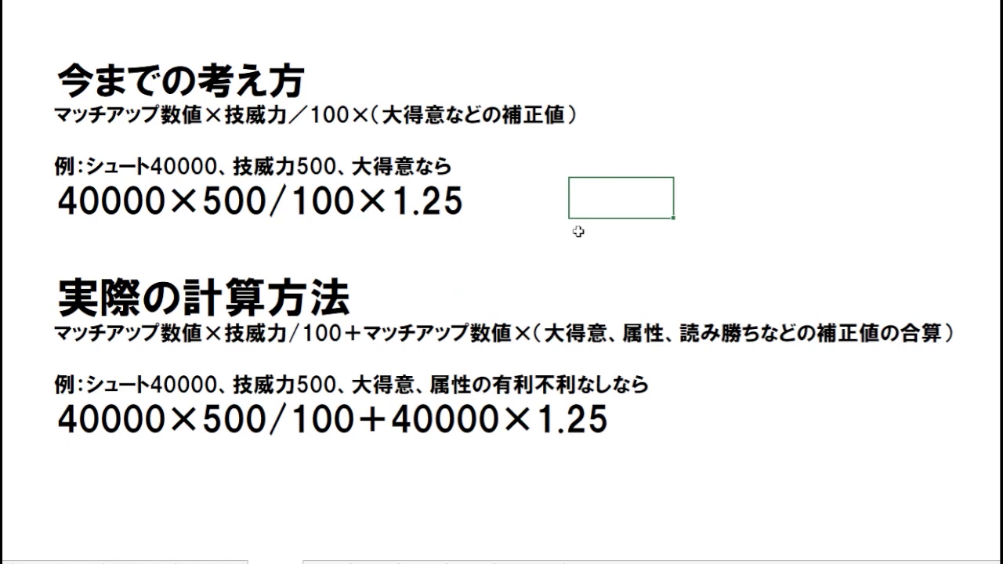
pyautogui.moveTo(611, 233); pyautogui.dragTo(92, 276)
pyautogui.moveTo(95, 238); pyautogui.dragTo(599, 254)
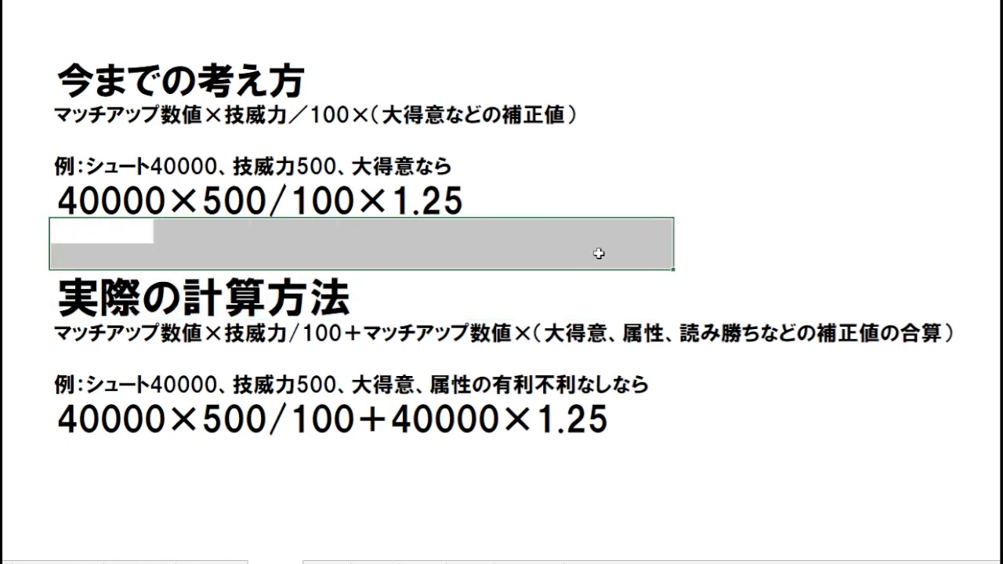
pyautogui.click(636, 227)
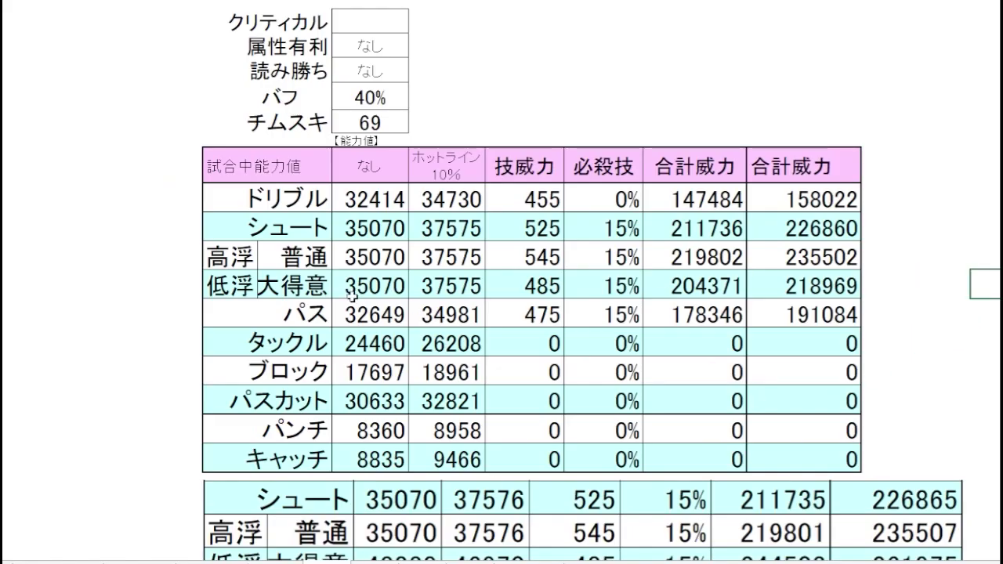
# - Return to the player's check sheet, set the 低浮 proficiency to 普通 and check its 合計威力
pyautogui.click(304, 295)
pyautogui.click(338, 292)
pyautogui.click(313, 309)
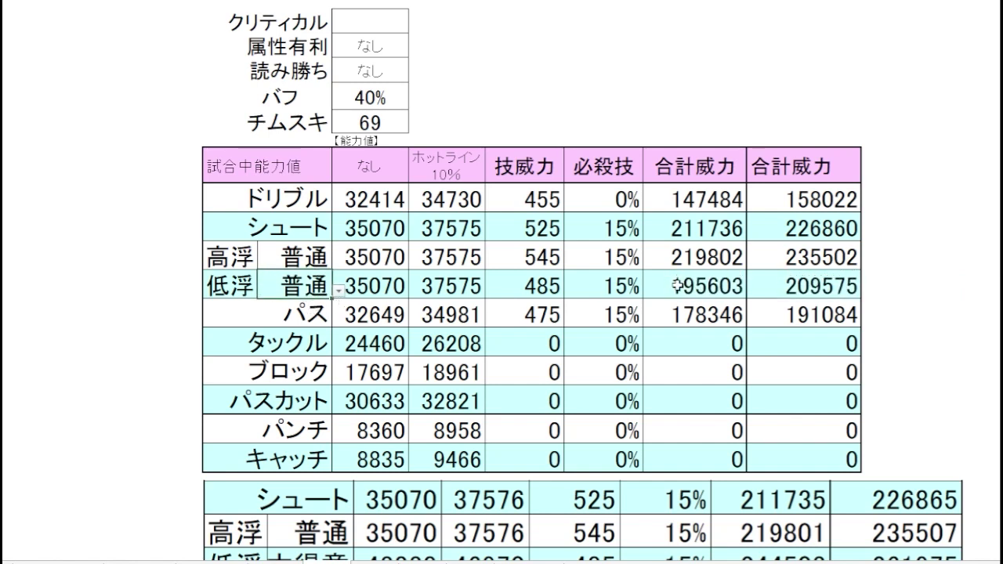
pyautogui.click(947, 273)
pyautogui.click(840, 292)
pyautogui.click(914, 289)
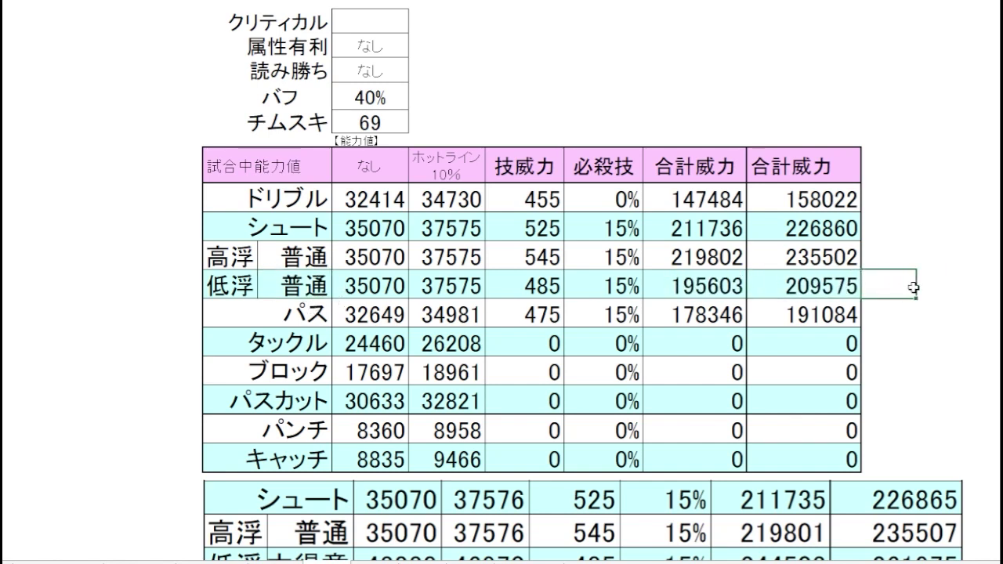
# - Set the 低浮 proficiency back to 大得意 and recheck the シュート, 高浮 and 低浮 rows
pyautogui.click(305, 292)
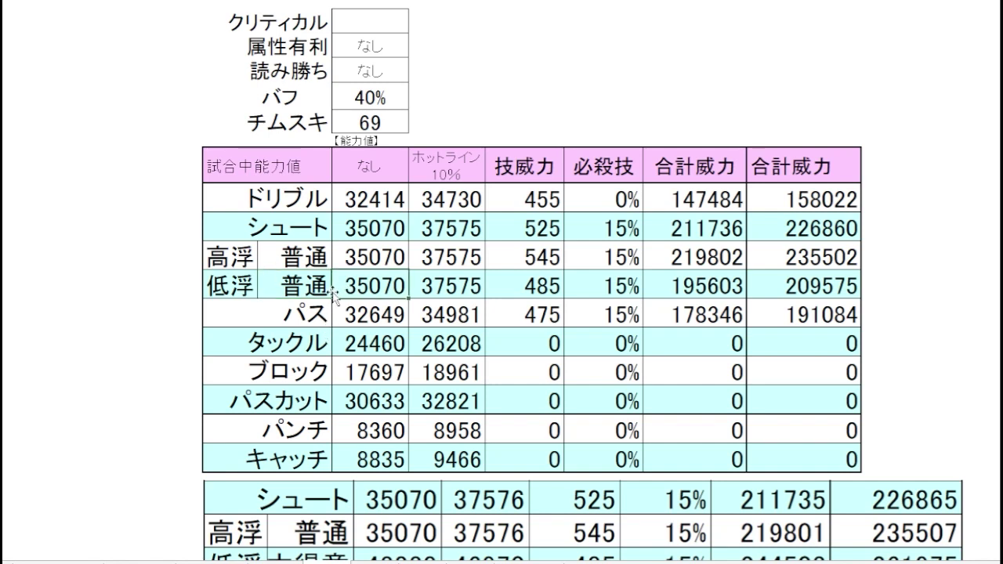
pyautogui.click(323, 330)
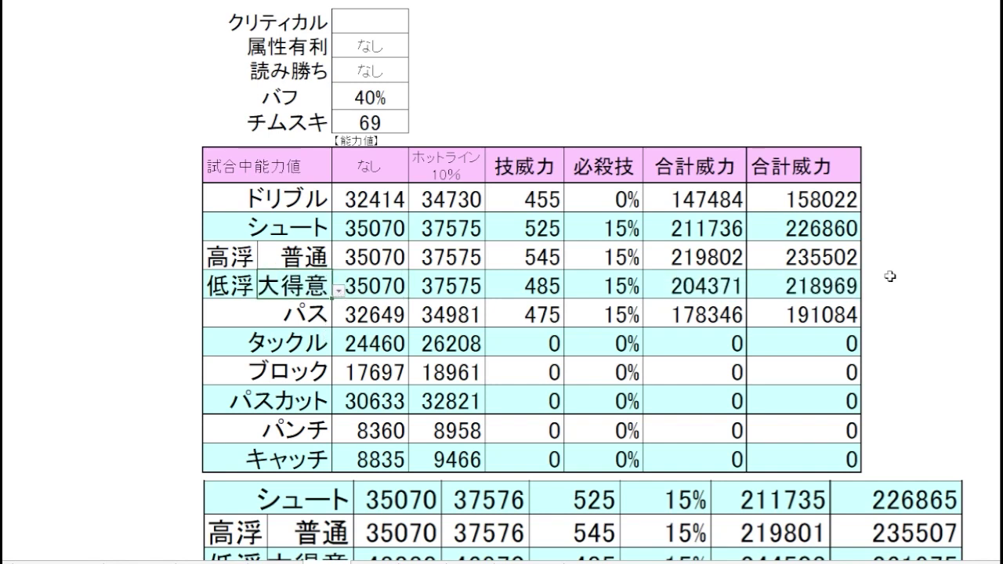
pyautogui.click(967, 266)
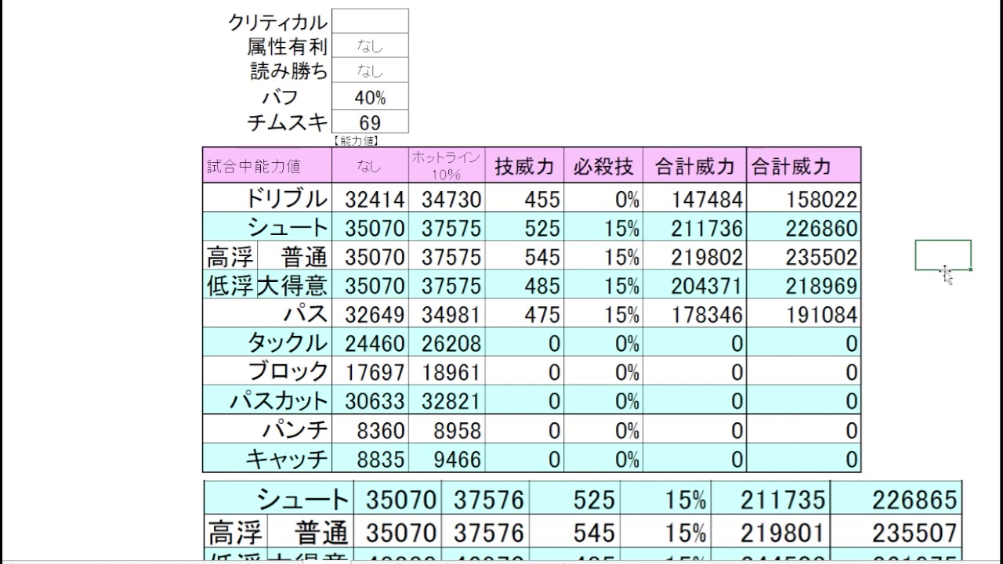
pyautogui.moveTo(946, 229); pyautogui.dragTo(943, 280)
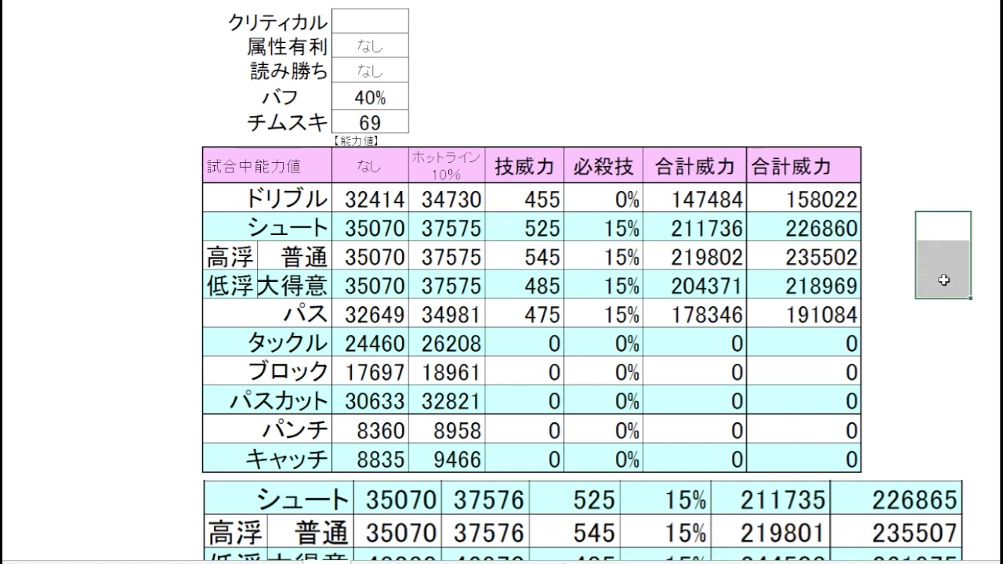
pyautogui.click(945, 274)
pyautogui.click(945, 253)
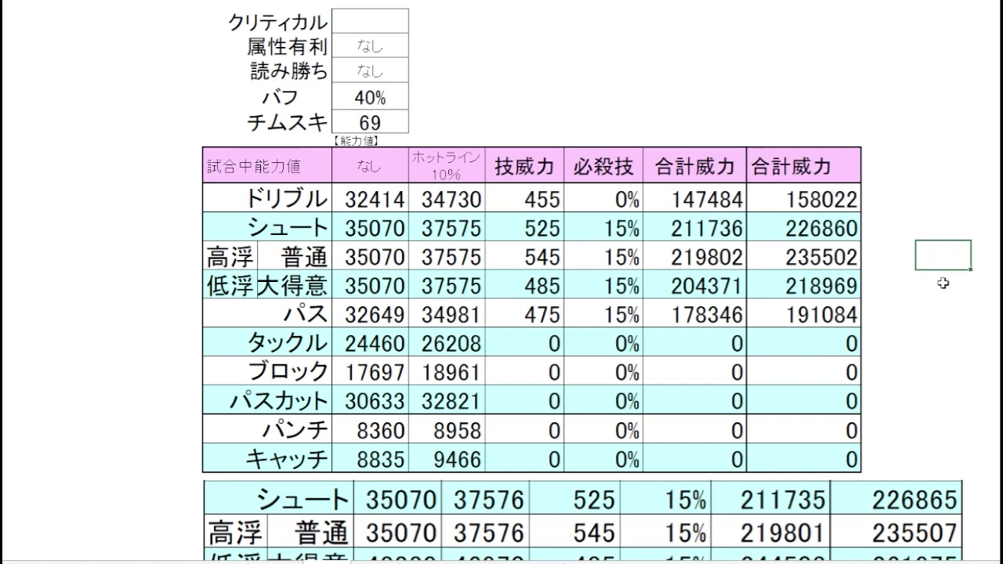
# - Switch to the calculation-method sheet and compare the 今までの考え方 formula with the 実際の計算方法 formula
pyautogui.press('Return')
pyautogui.click(278, 558)
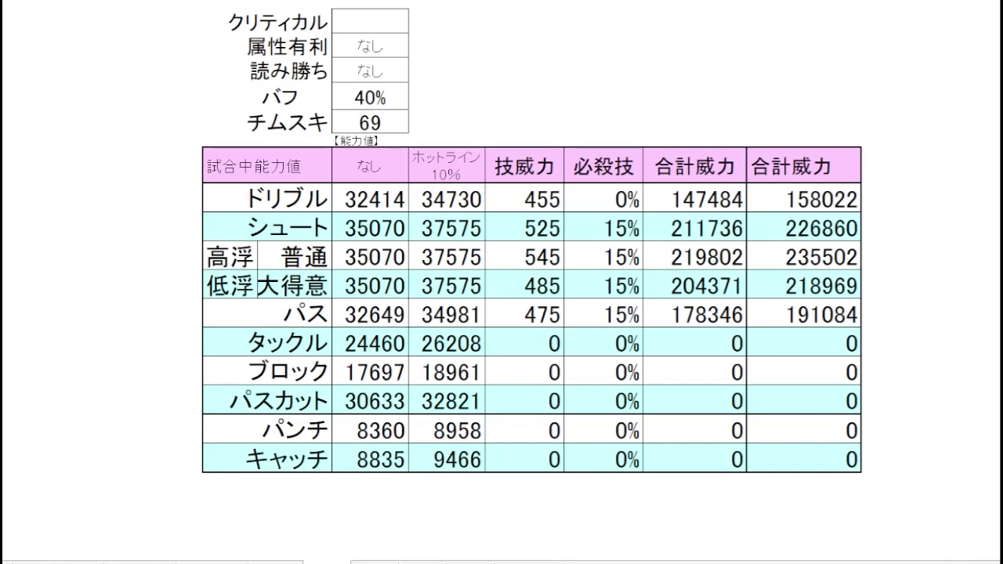
pyautogui.click(378, 467)
pyautogui.click(646, 247)
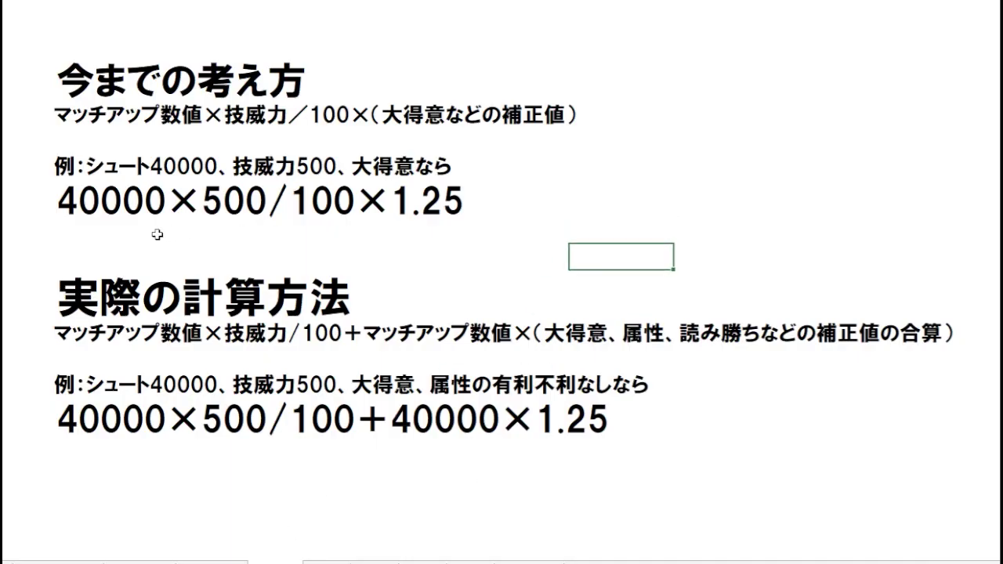
pyautogui.moveTo(87, 233)
pyautogui.mouseDown()
pyautogui.moveTo(128, 256)
pyautogui.moveTo(645, 255)
pyautogui.mouseUp()
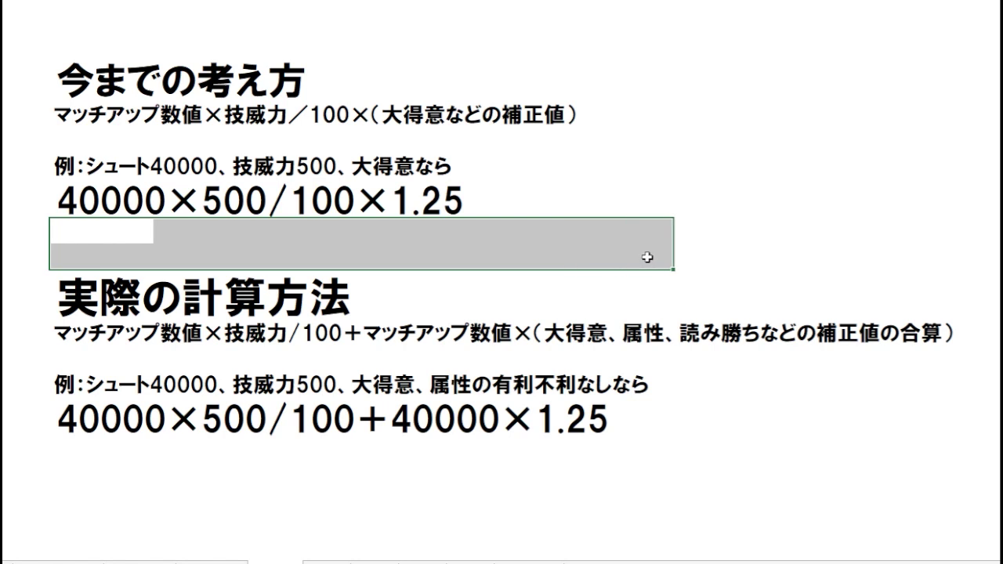
pyautogui.moveTo(800, 226); pyautogui.dragTo(122, 246)
pyautogui.click(120, 236)
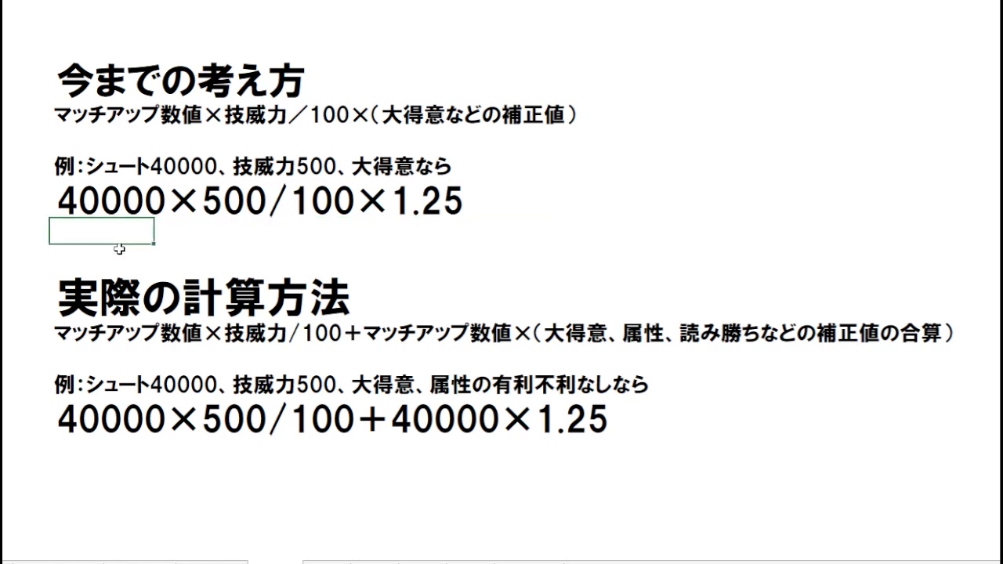
pyautogui.click(119, 248)
pyautogui.click(180, 252)
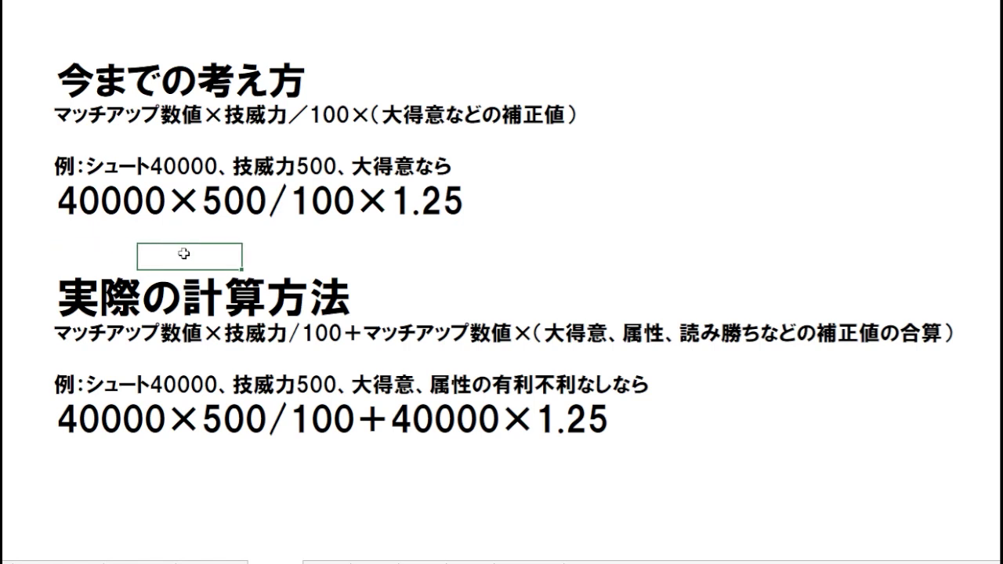
pyautogui.click(325, 252)
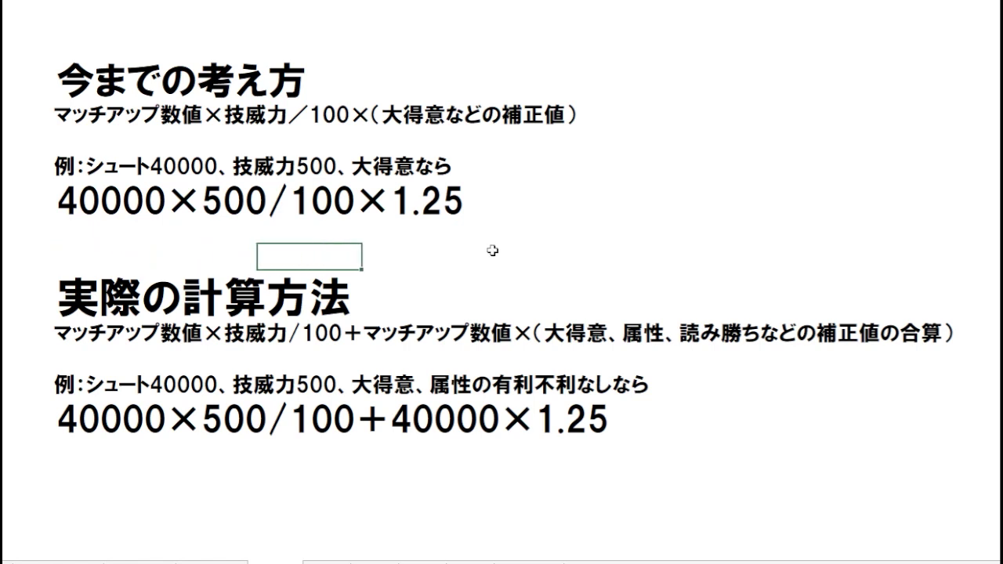
pyautogui.click(437, 252)
pyautogui.click(529, 249)
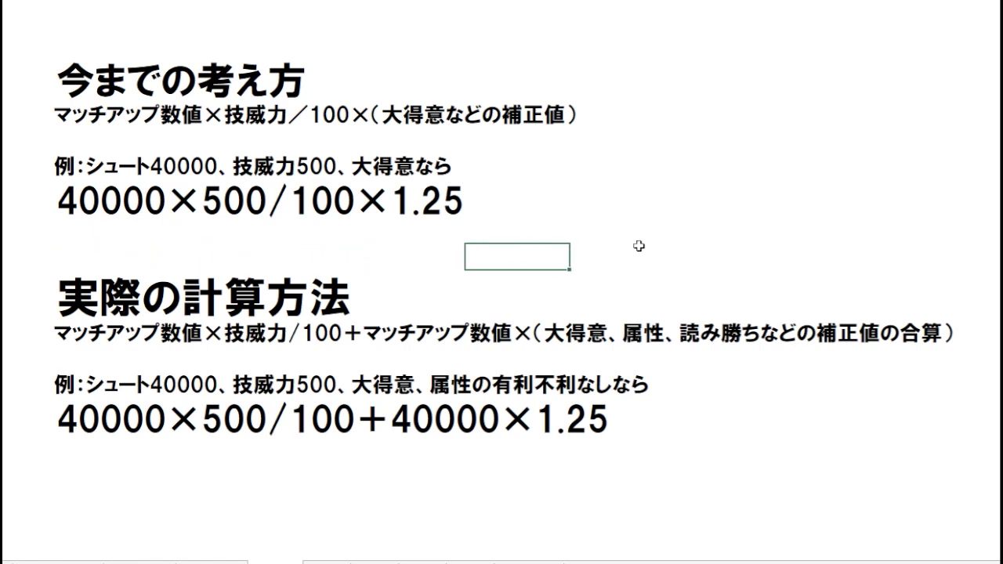
pyautogui.click(662, 256)
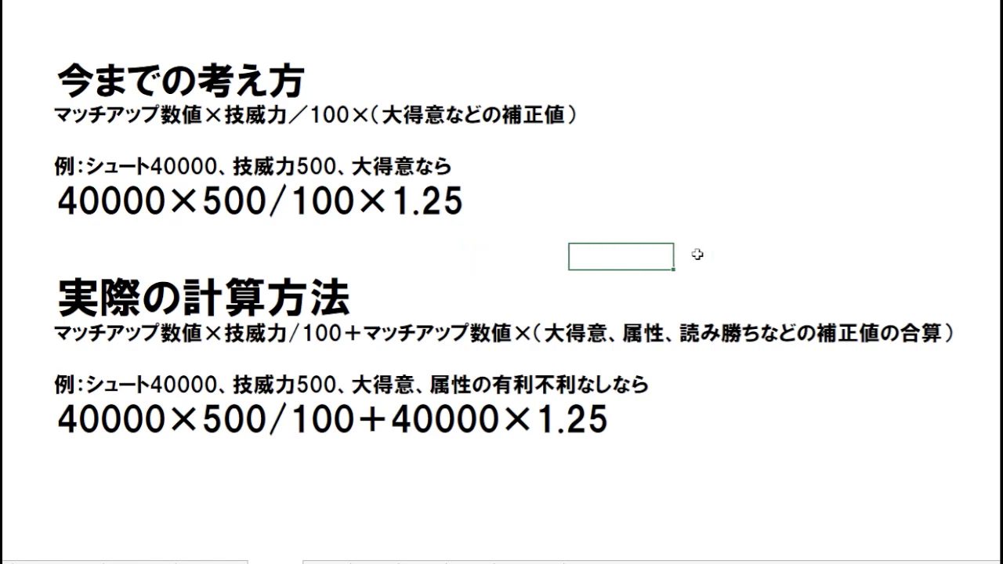
pyautogui.click(737, 254)
pyautogui.moveTo(736, 232); pyautogui.dragTo(100, 248)
pyautogui.click(100, 226)
pyautogui.click(121, 257)
pyautogui.click(217, 251)
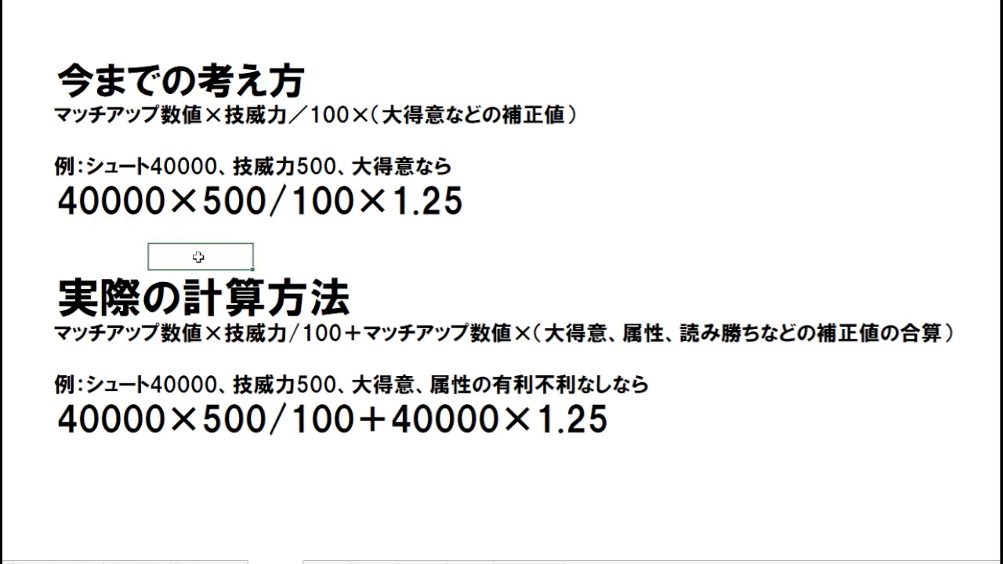
pyautogui.click(415, 252)
pyautogui.click(700, 251)
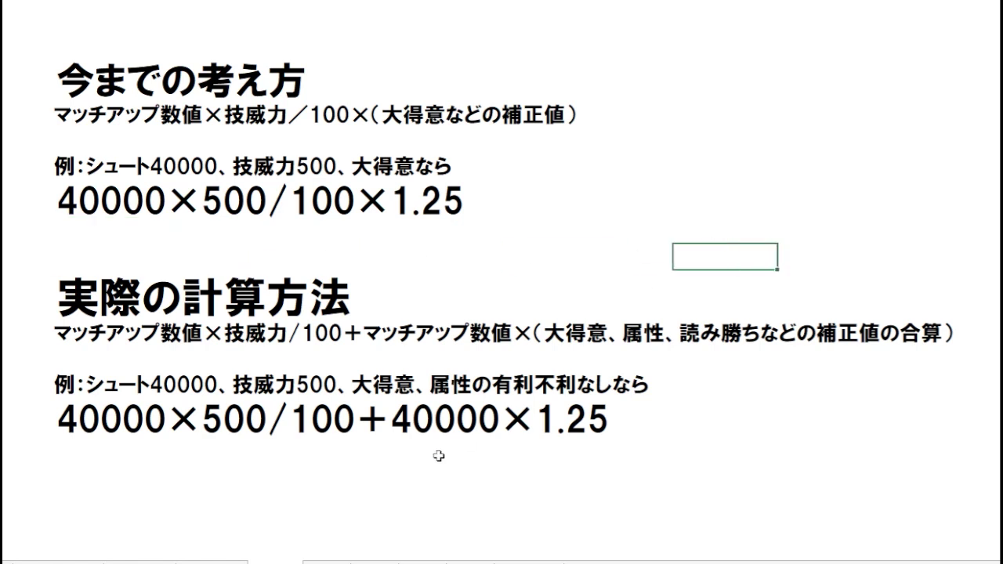